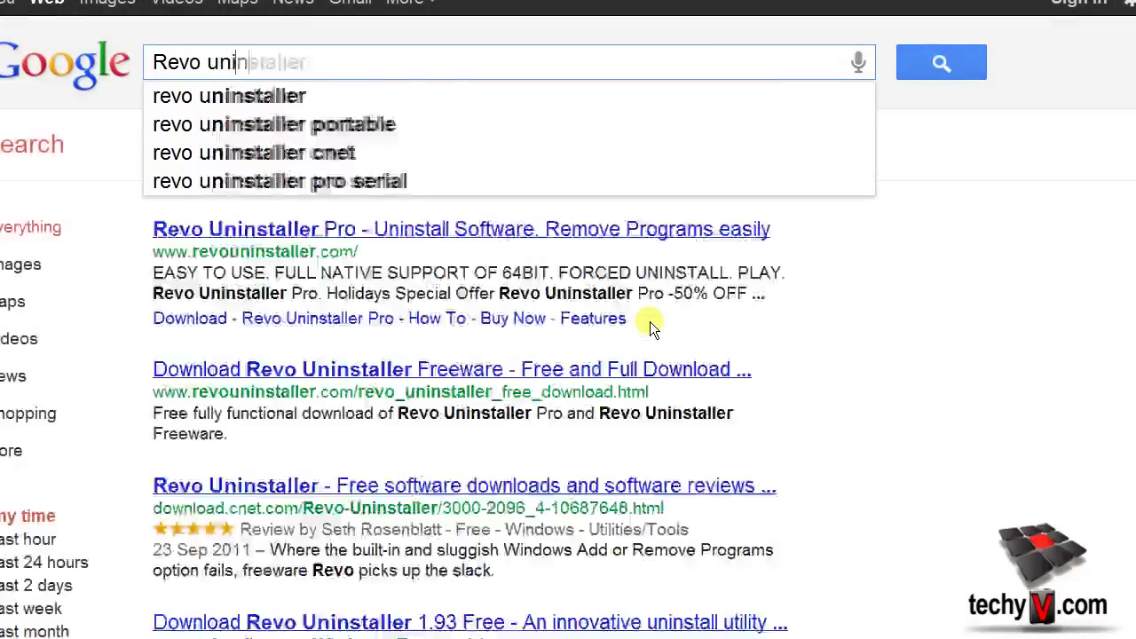
Search Google for 'Revo uninstaller pro'
key("Return")
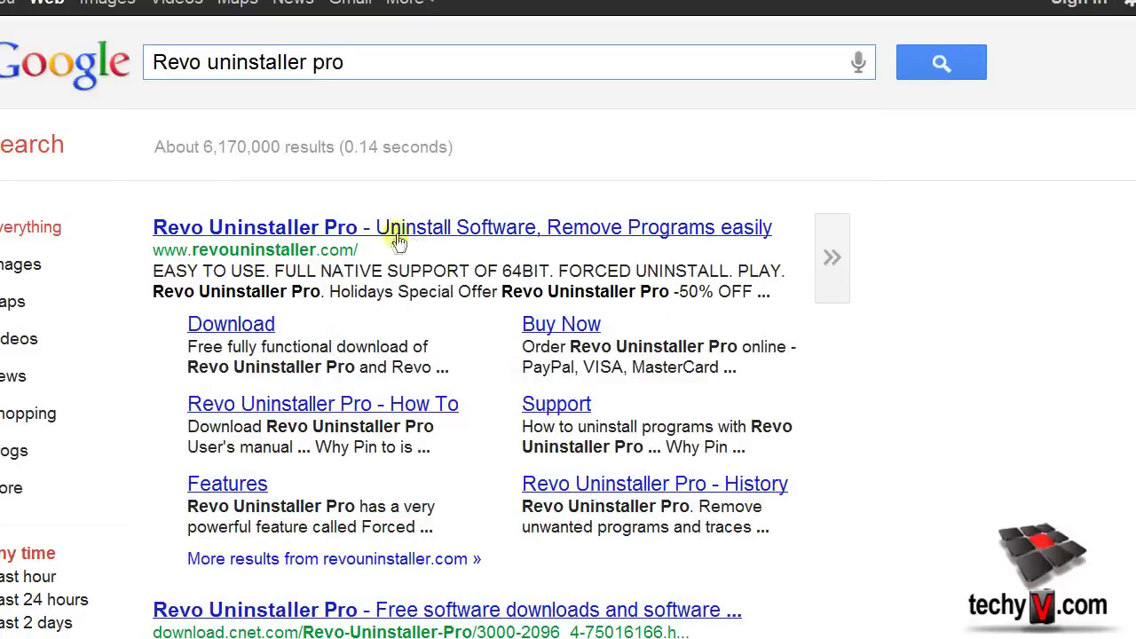
Open the official revouninstaller.com site from the search results and skim its homepage
left_click(436, 233)
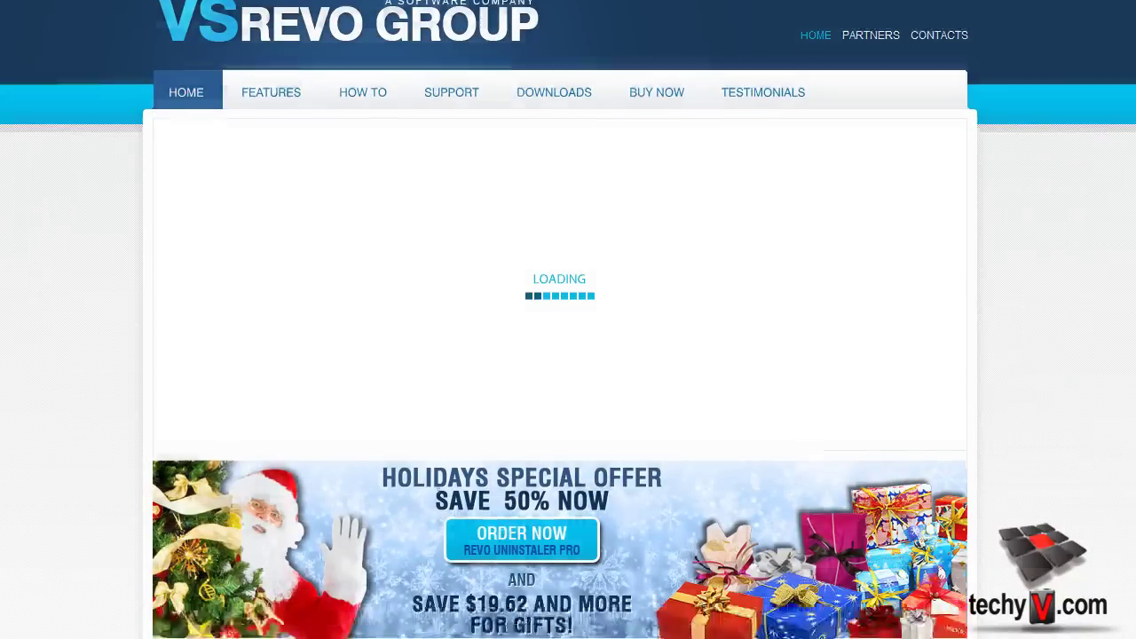
scroll(215, 65, "down", 1)
scroll(559, 355, "down", 7)
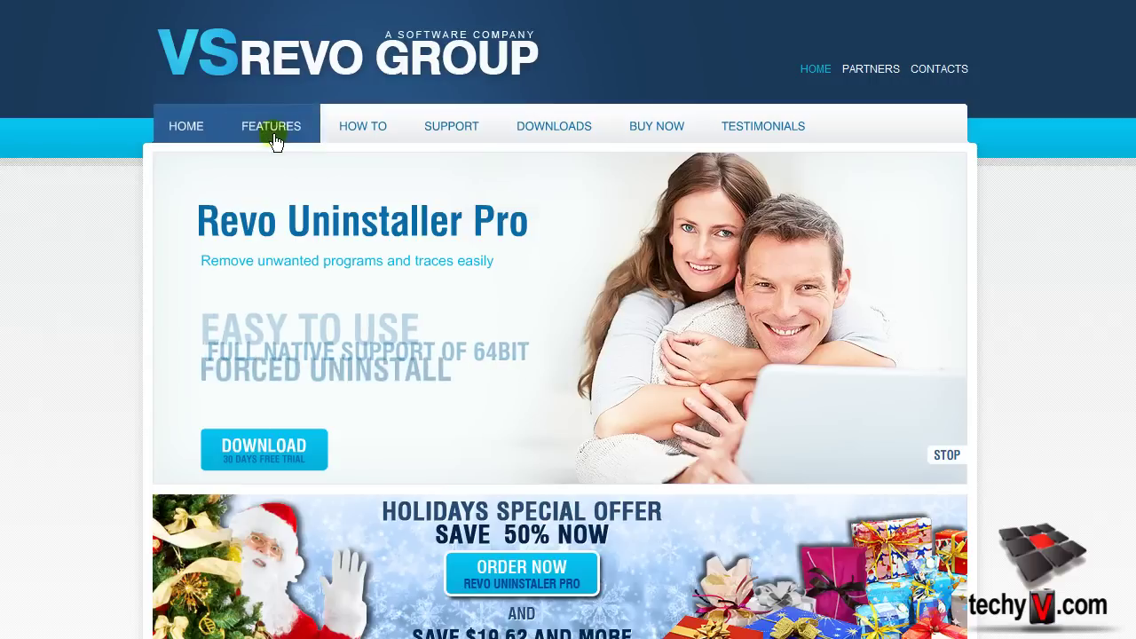
Scroll through the FEATURES page's Main Features list from Uninstaller to Unrecoverable Delete
left_click(271, 131)
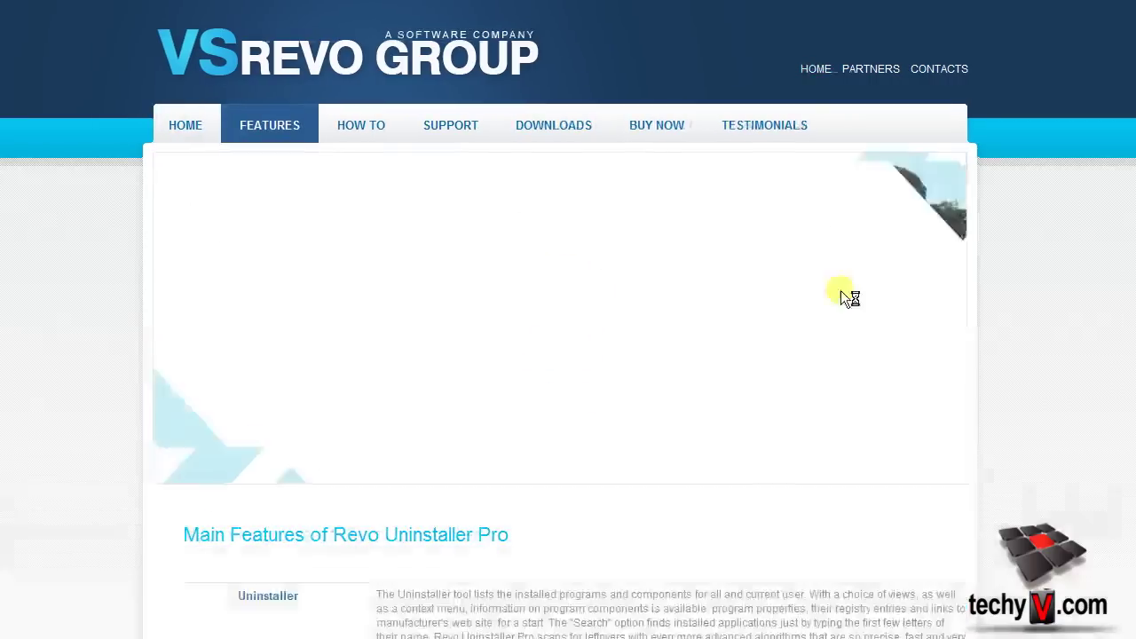
scroll(841, 290, "down", 3)
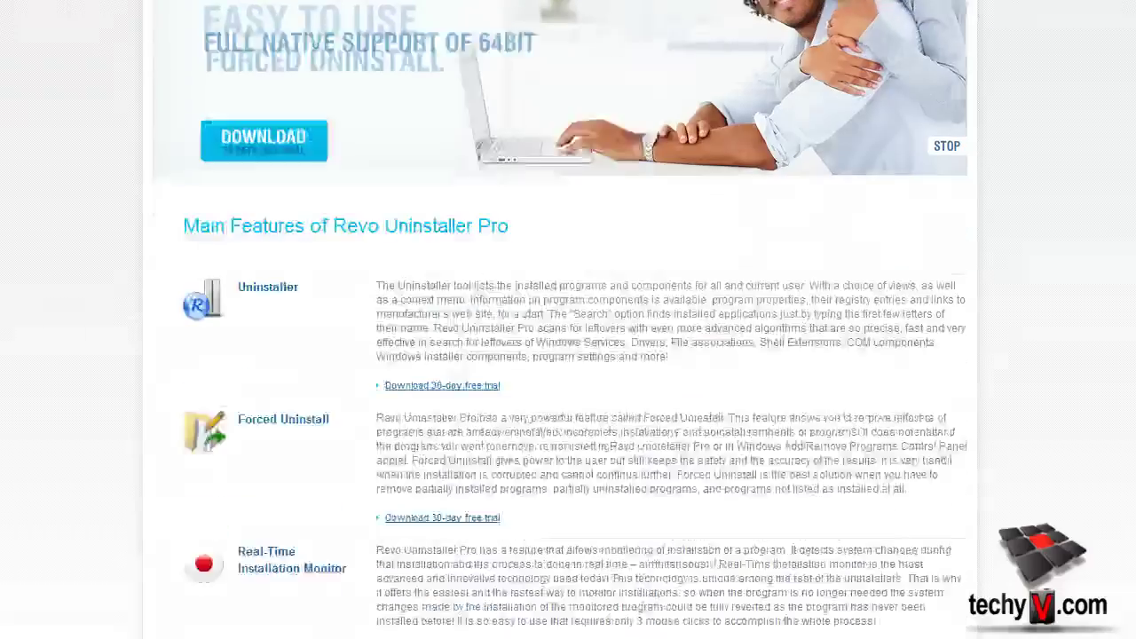
scroll(568, 319, "down", 3)
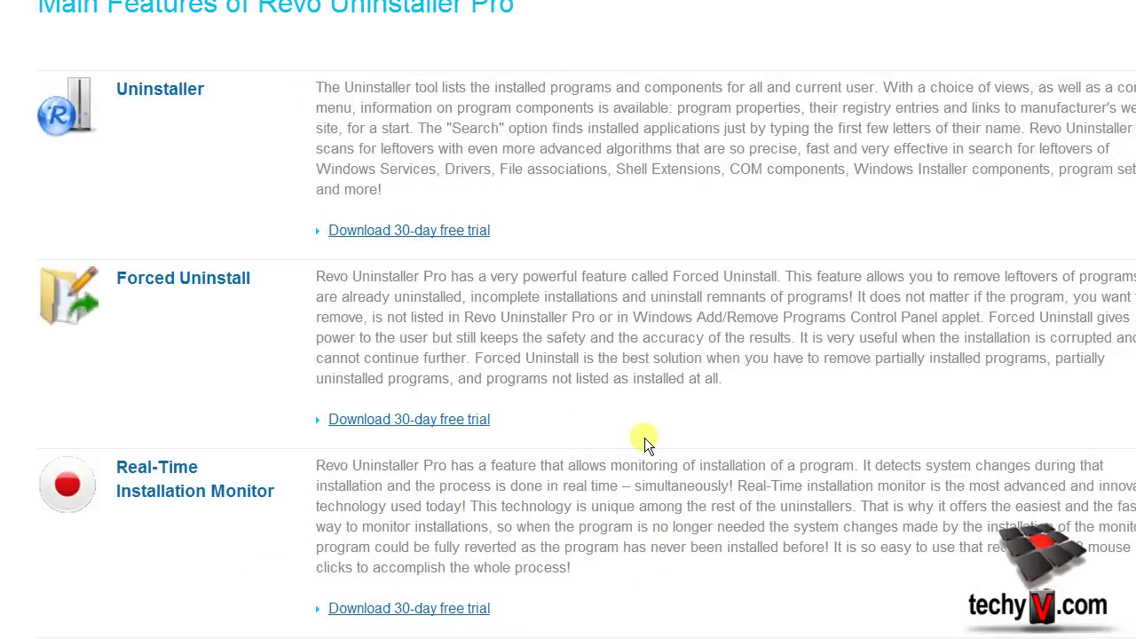
scroll(644, 438, "down", 1)
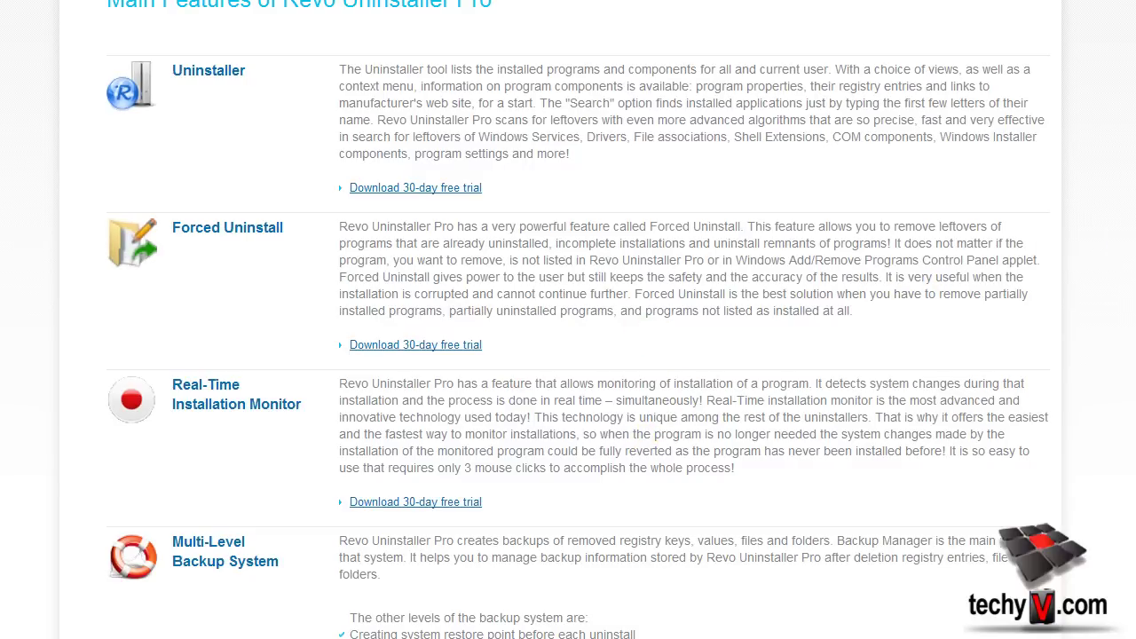
scroll(568, 319, "down", 5)
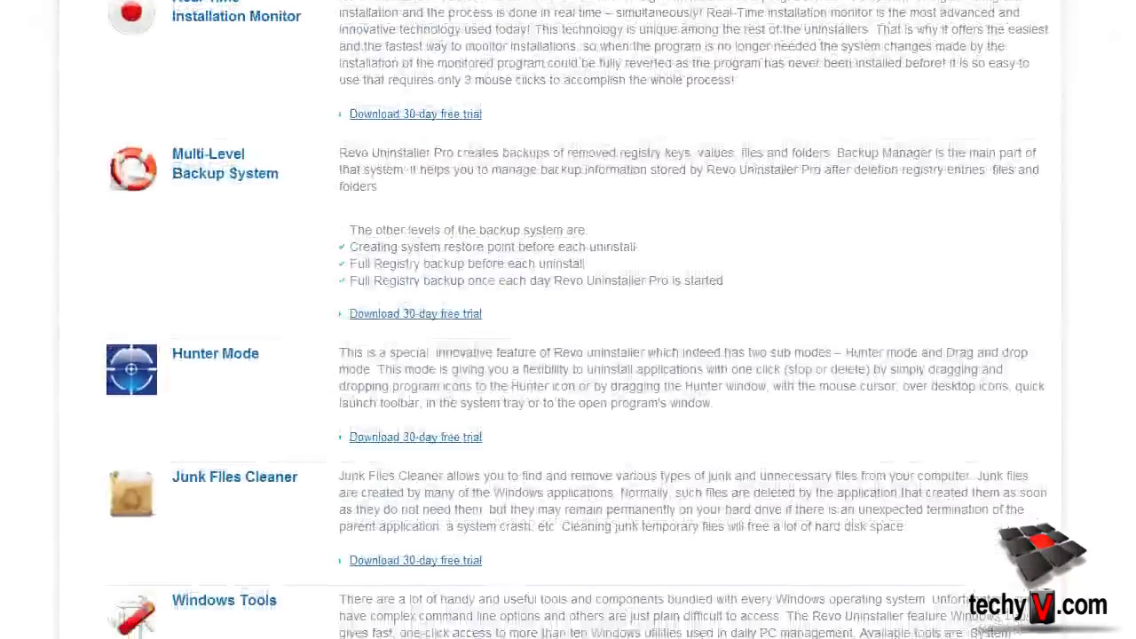
scroll(568, 320, "down", 5)
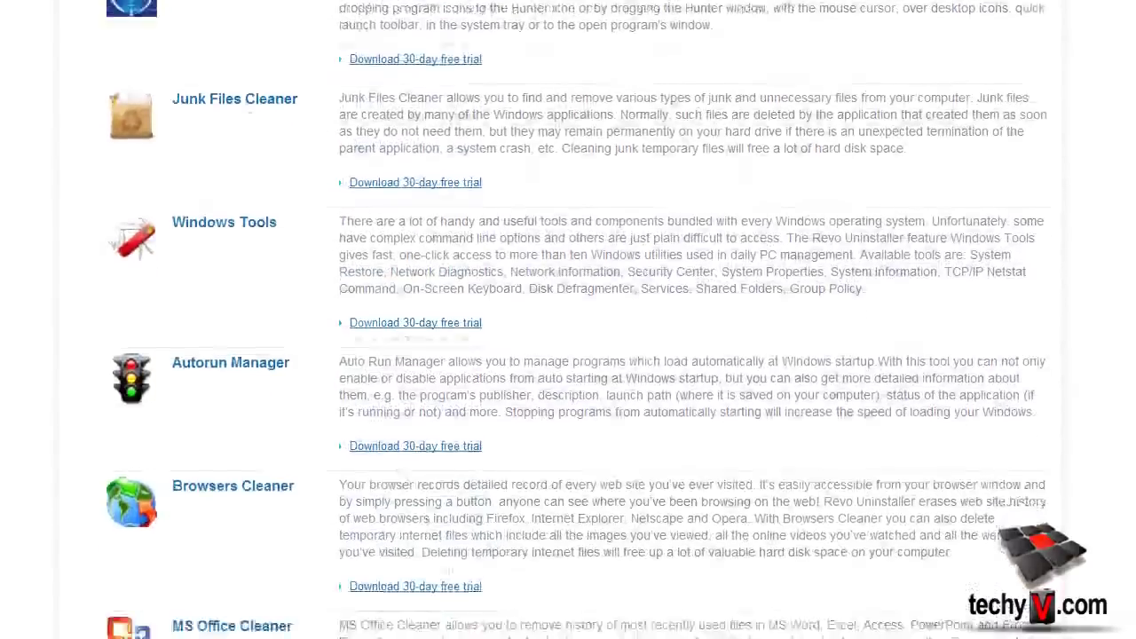
scroll(568, 320, "down", 5)
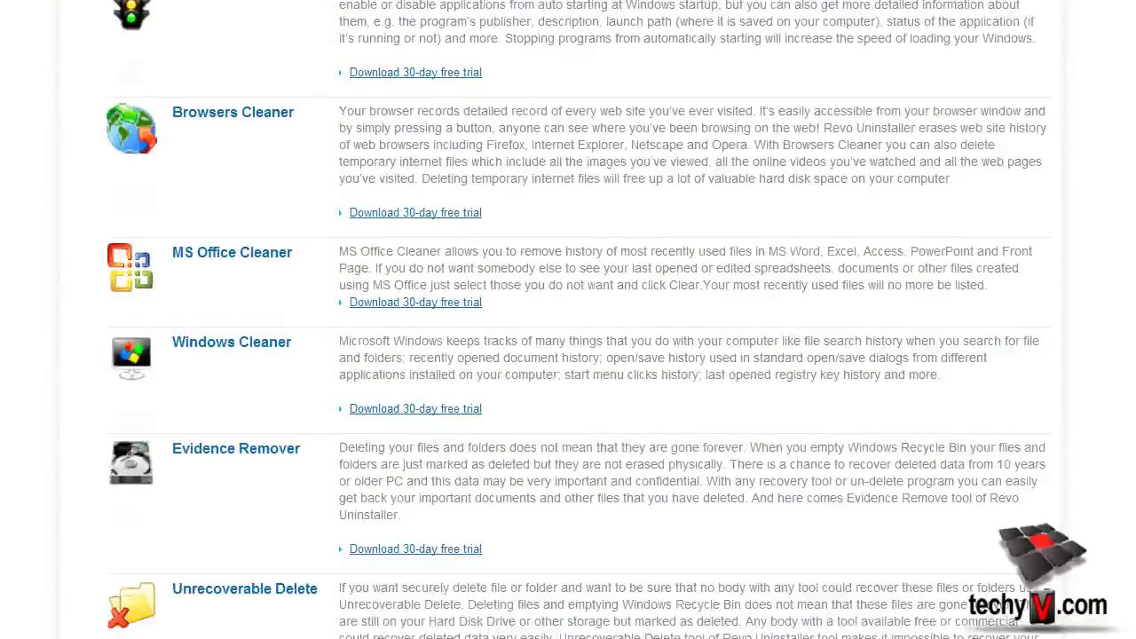
scroll(568, 320, "down", 3)
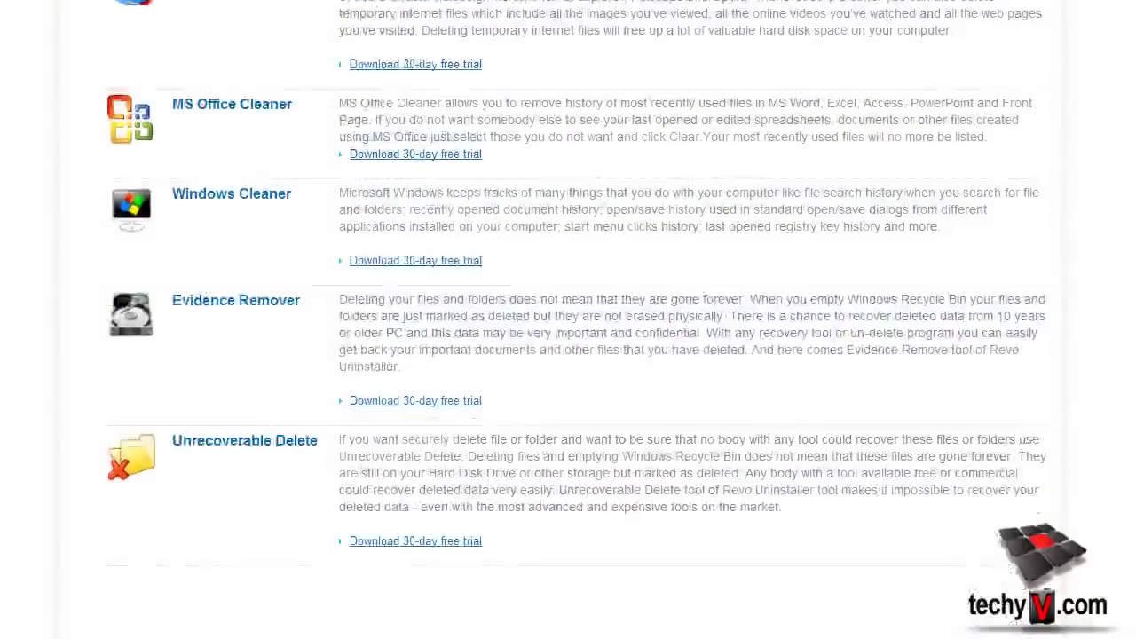
scroll(568, 319, "down", 3)
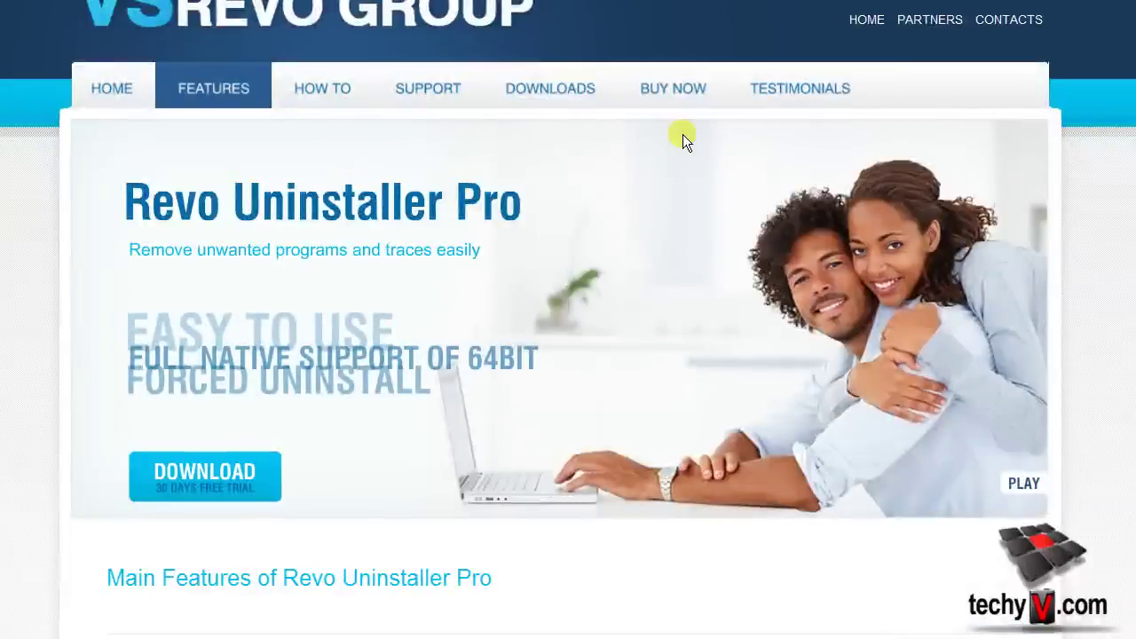
Download the Professional setup RevoUninProSetup_2.exe from the site's DOWNLOADS page
left_click(548, 88)
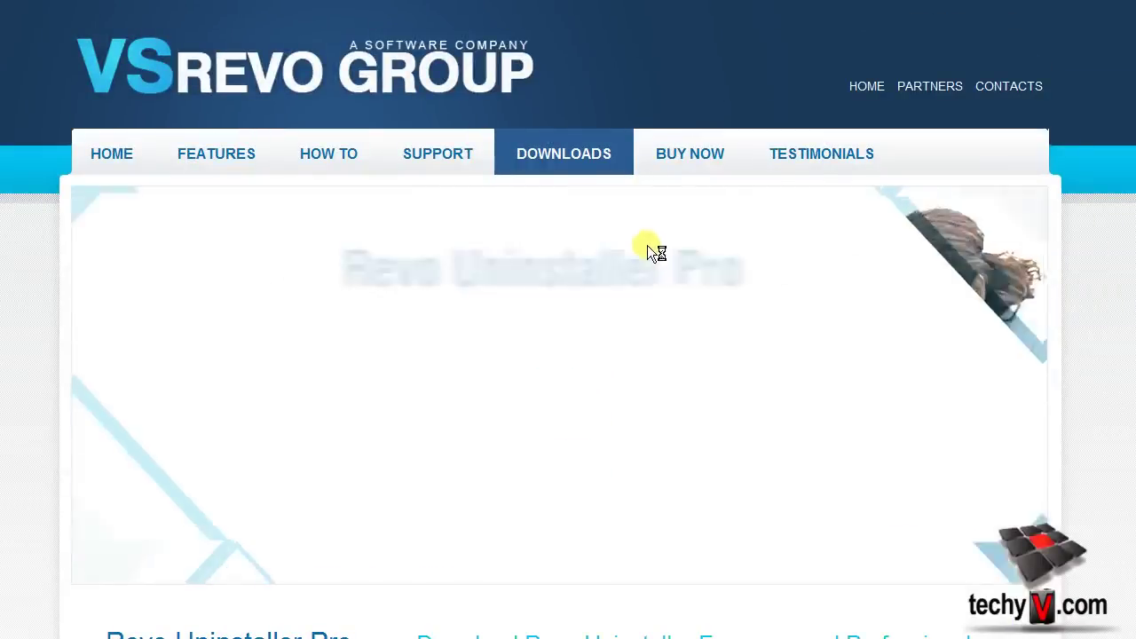
scroll(859, 244, "down", 5)
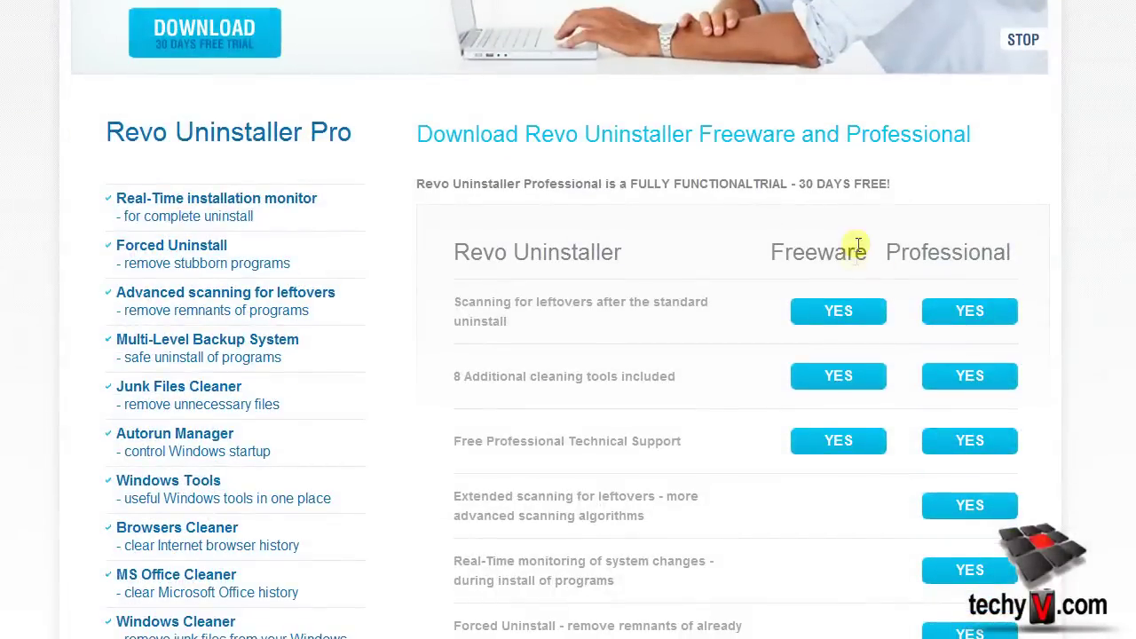
scroll(959, 486, "down", 8)
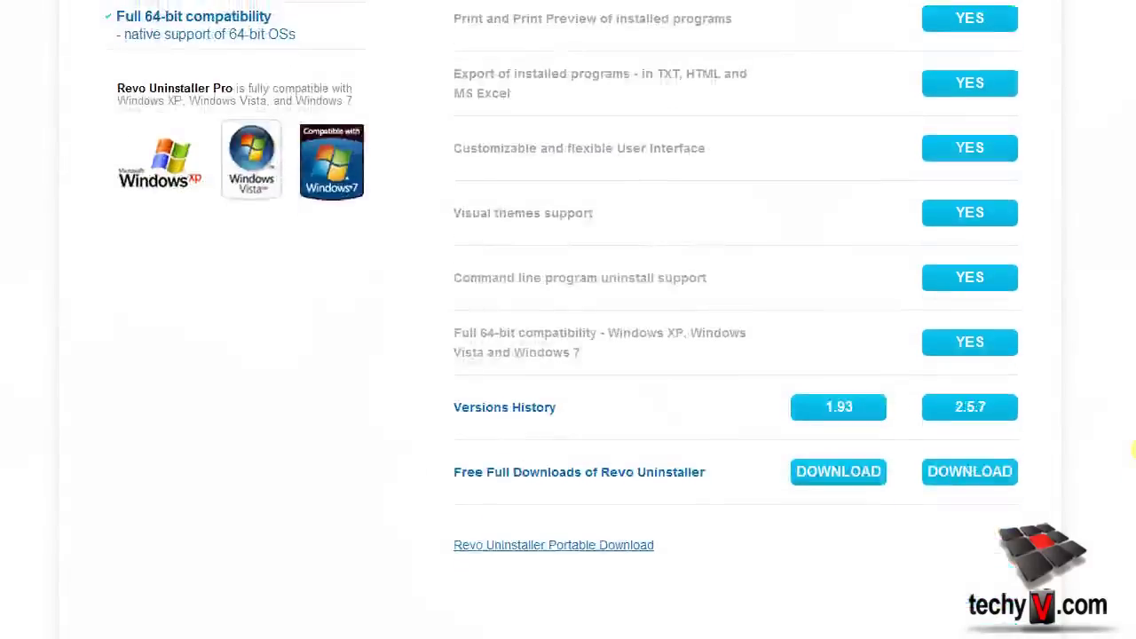
left_click(1013, 467)
left_click(591, 393)
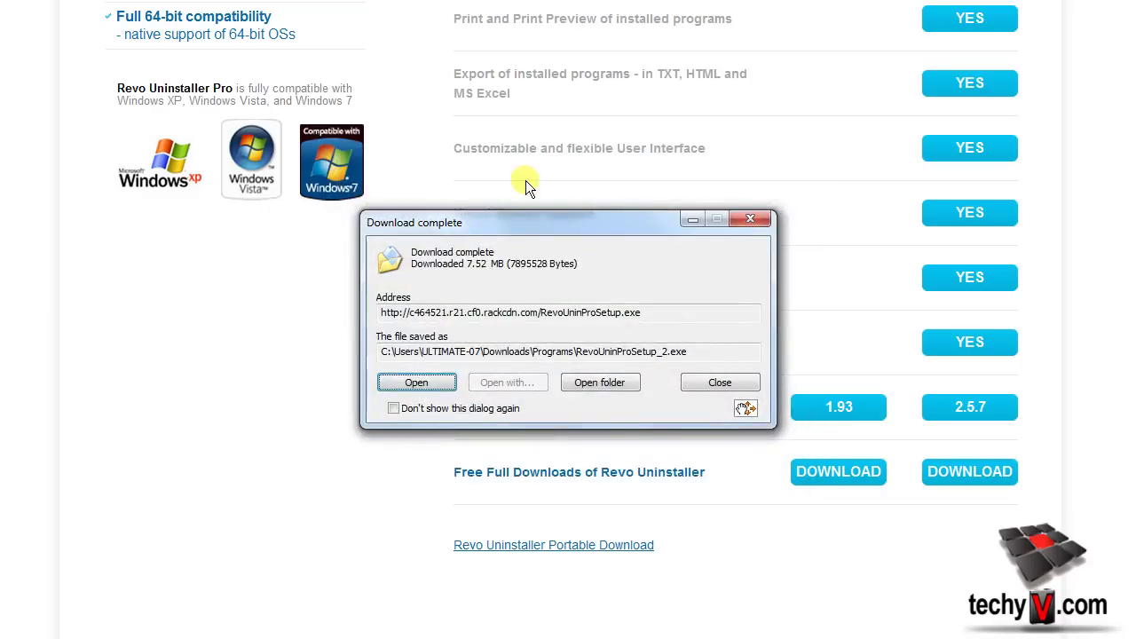
Run RevoUninProSetup.exe from the Downloads folder with English as the setup language
left_click(600, 382)
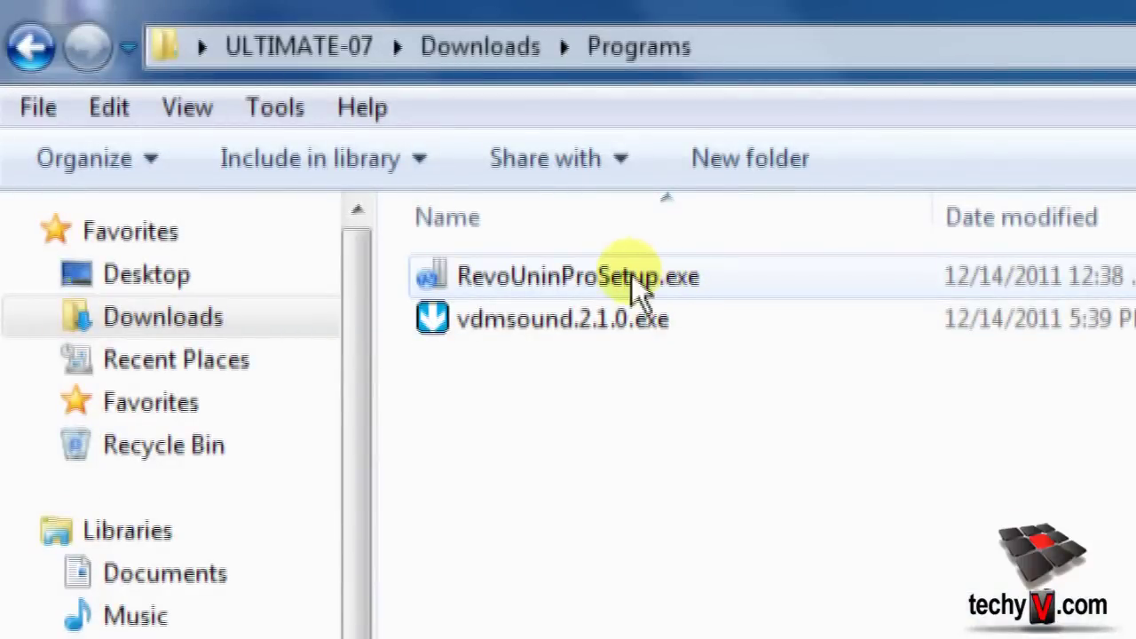
double_click(726, 288)
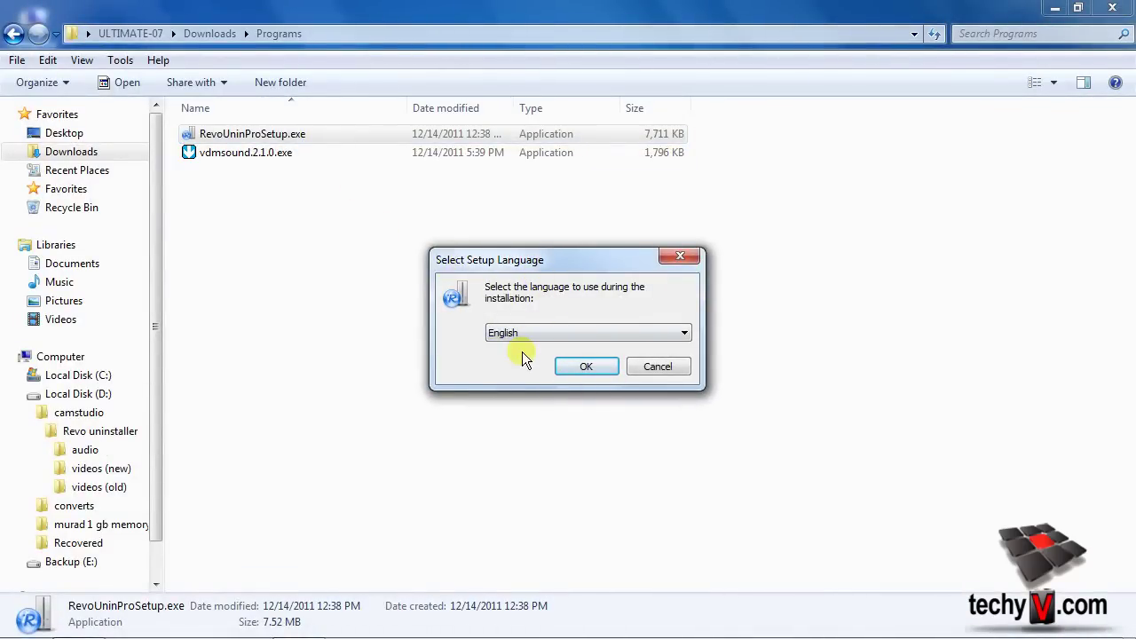
left_click(684, 333)
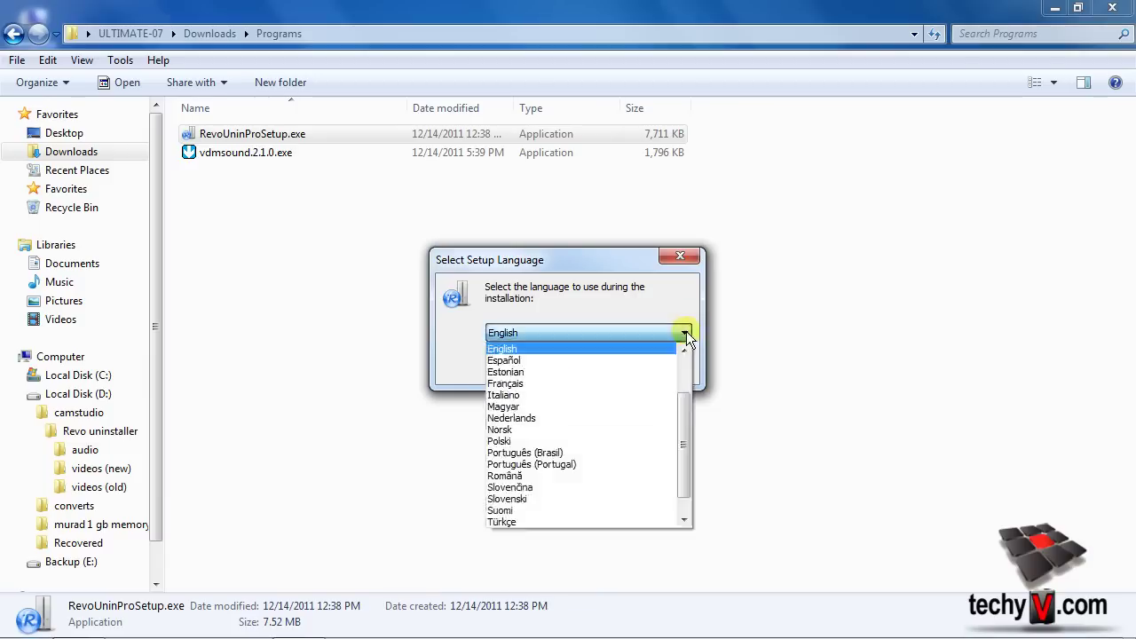
left_click(522, 362)
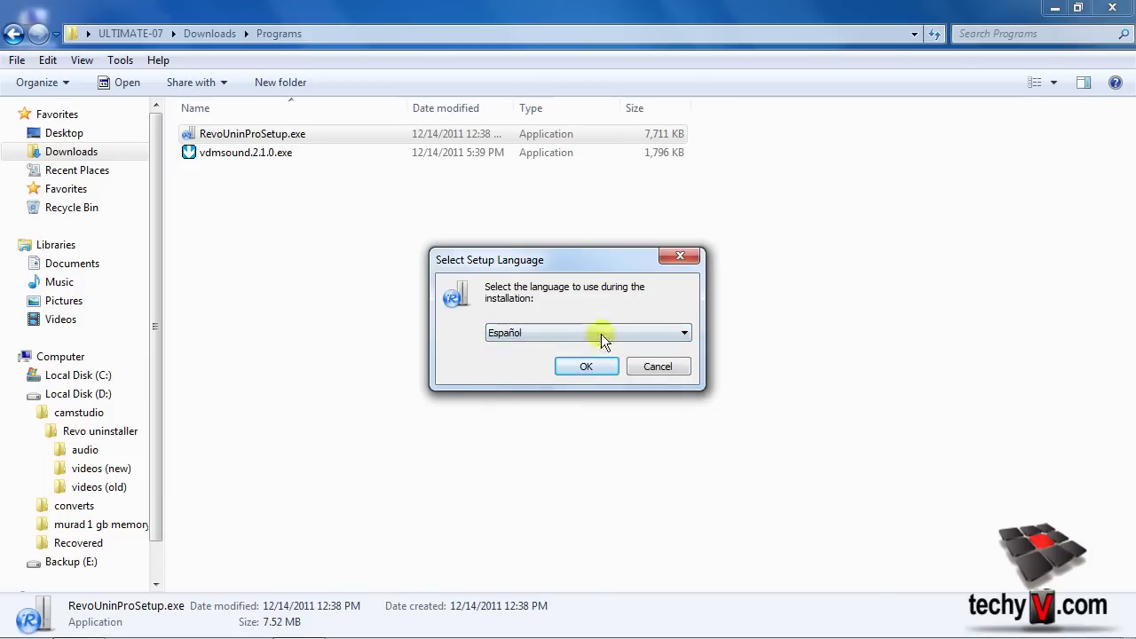
left_click(604, 332)
left_click(684, 351)
left_click(559, 363)
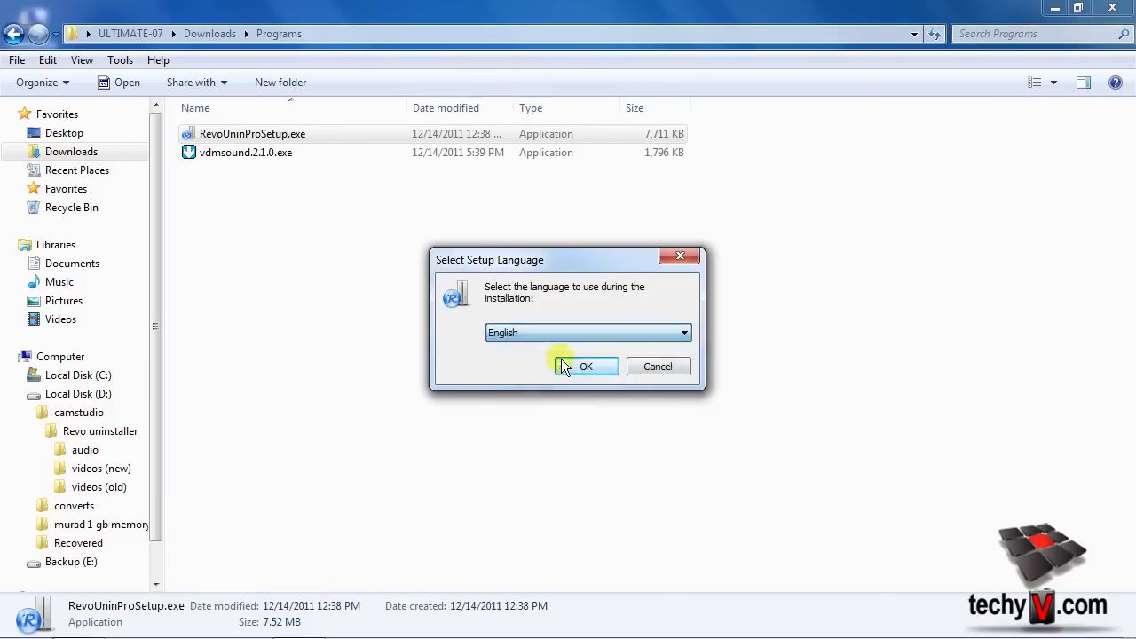
left_click(607, 366)
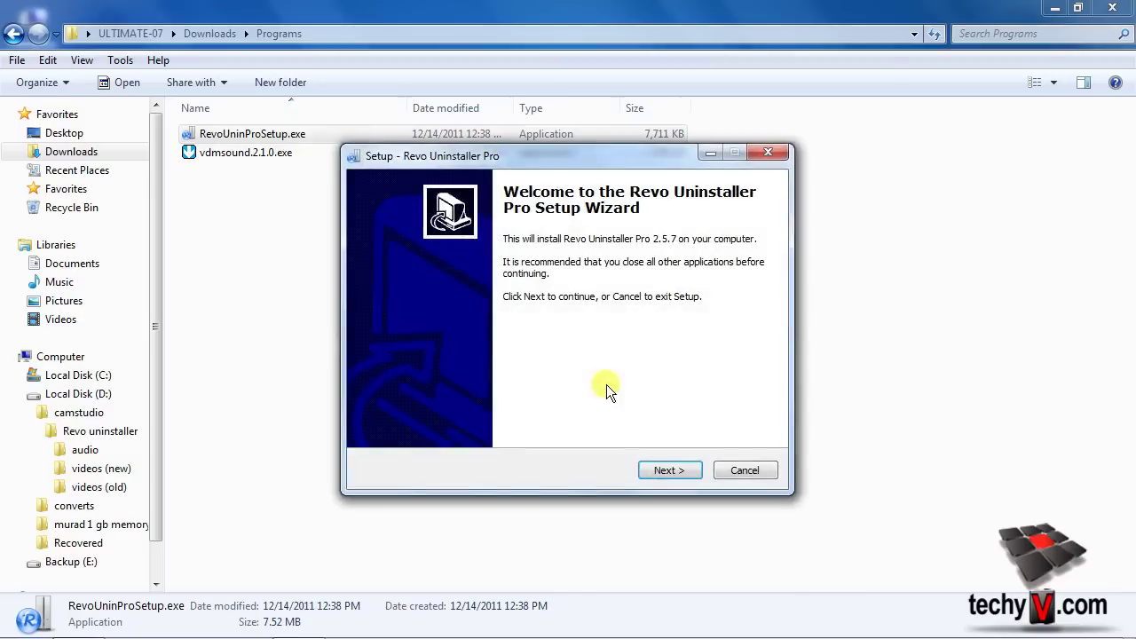
Accept the licence agreement and keep the default install folder
left_click(684, 476)
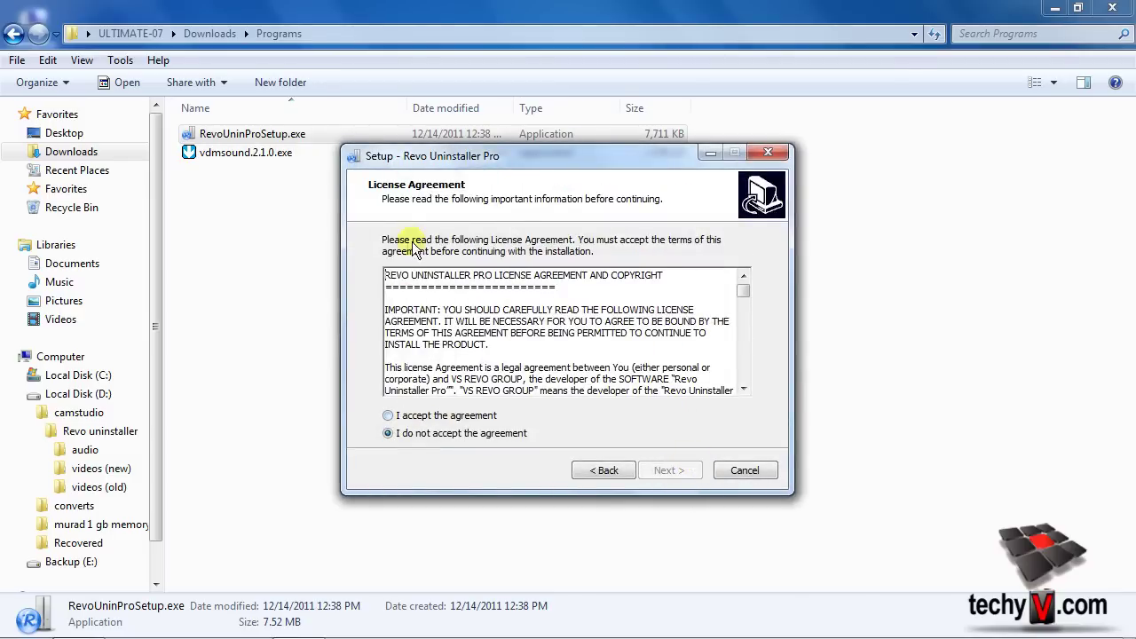
left_click(388, 415)
left_click(679, 470)
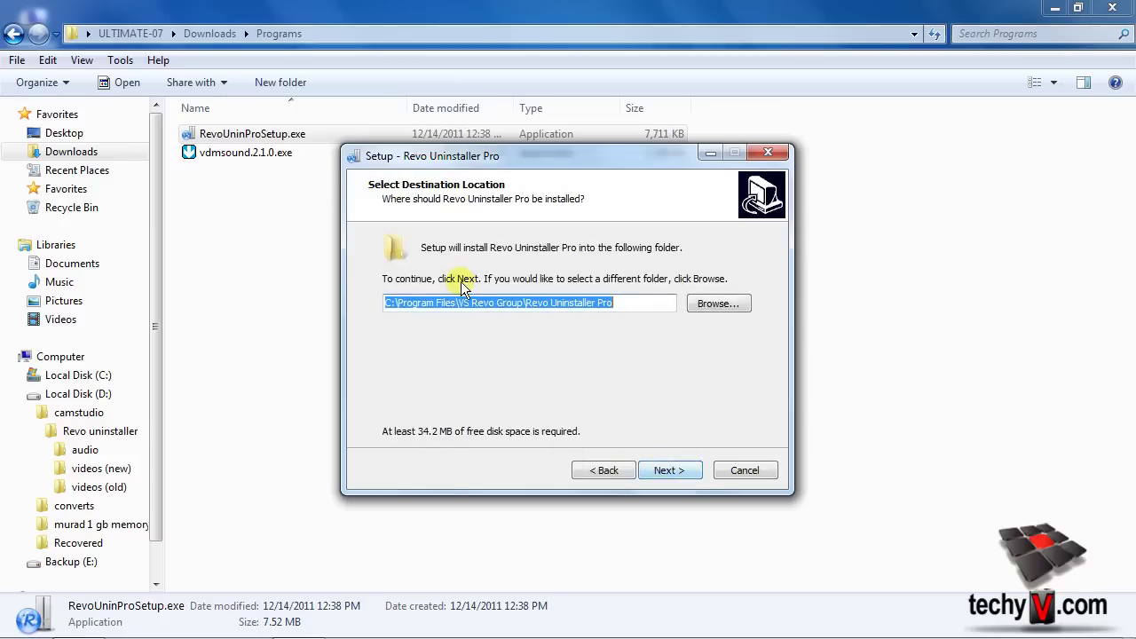
left_click(748, 306)
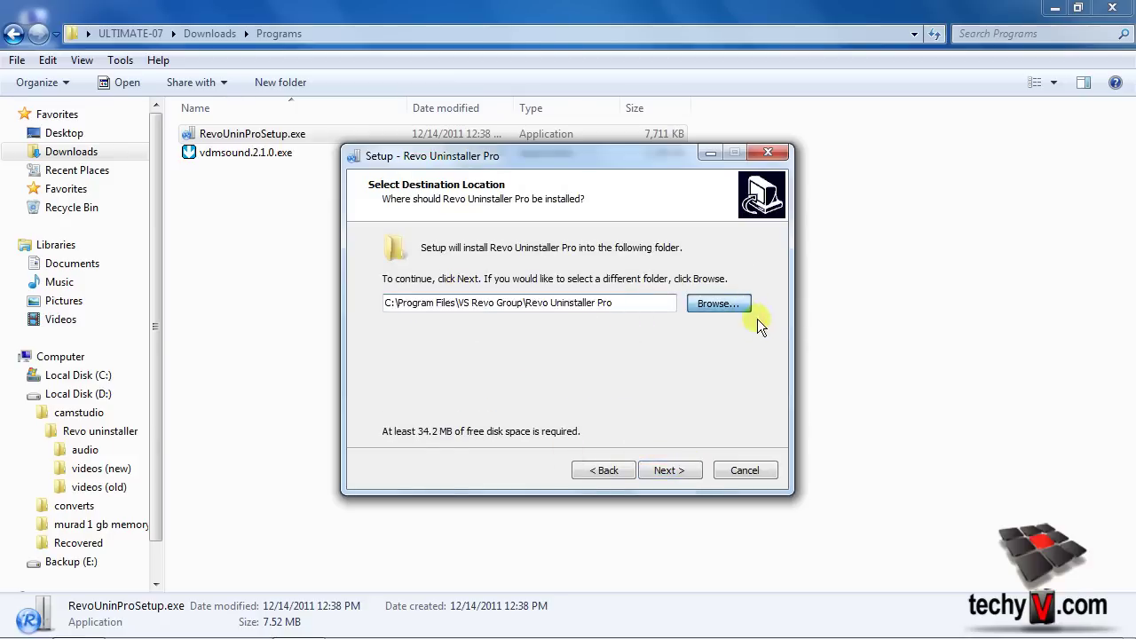
left_click(679, 460)
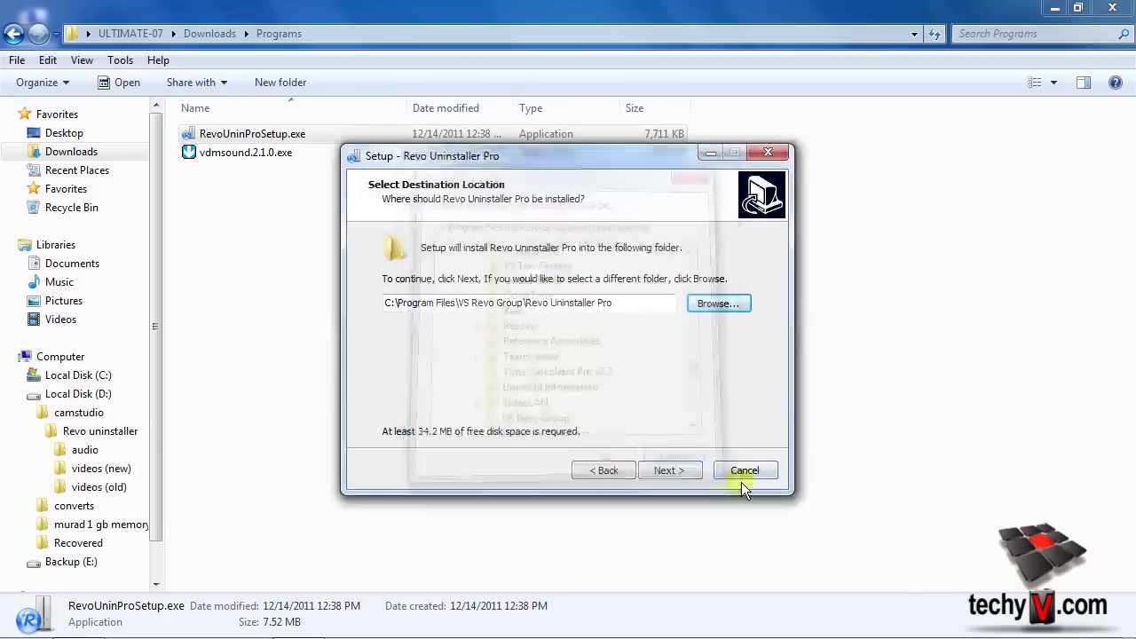
left_click(683, 471)
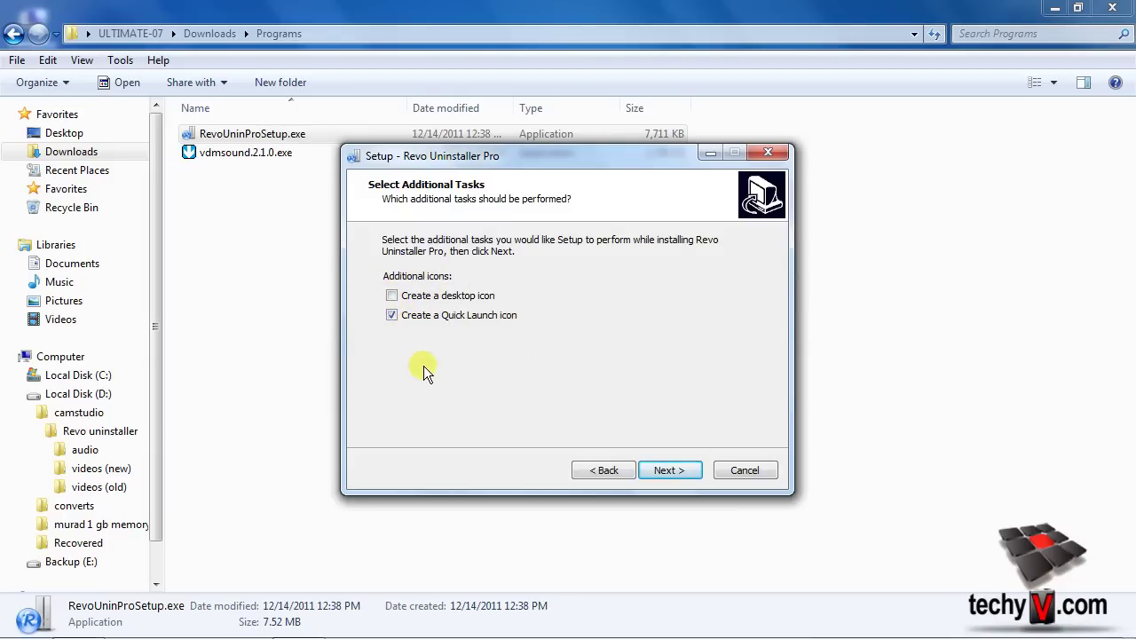
Add a desktop icon, review the settings, install Revo Uninstaller Pro and finish setup
left_click(391, 316)
left_click(392, 296)
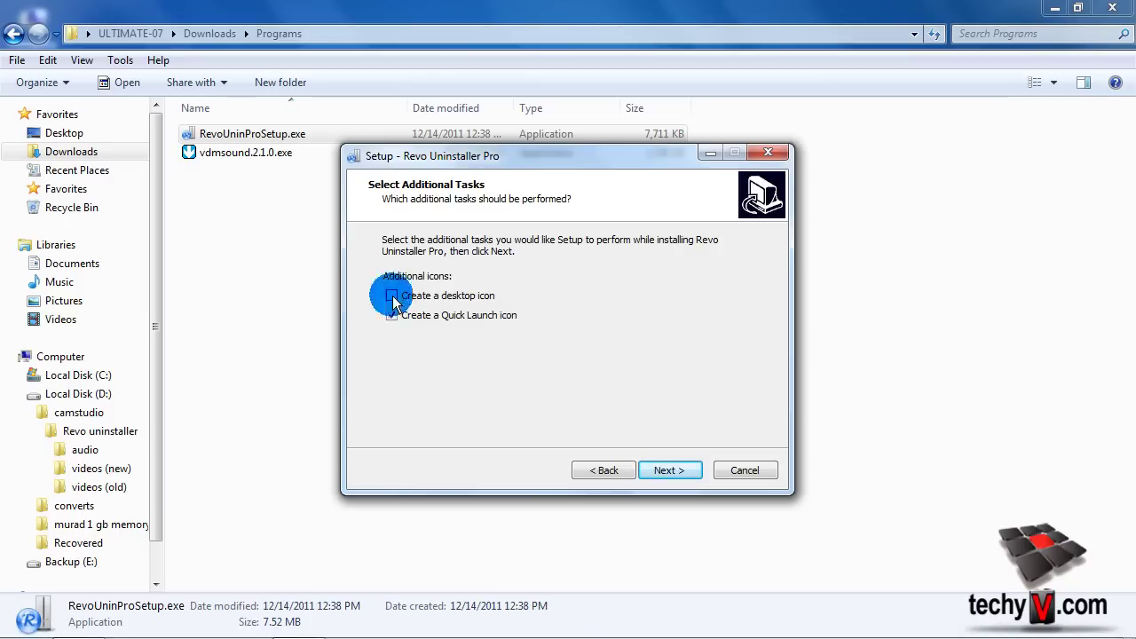
left_click(670, 471)
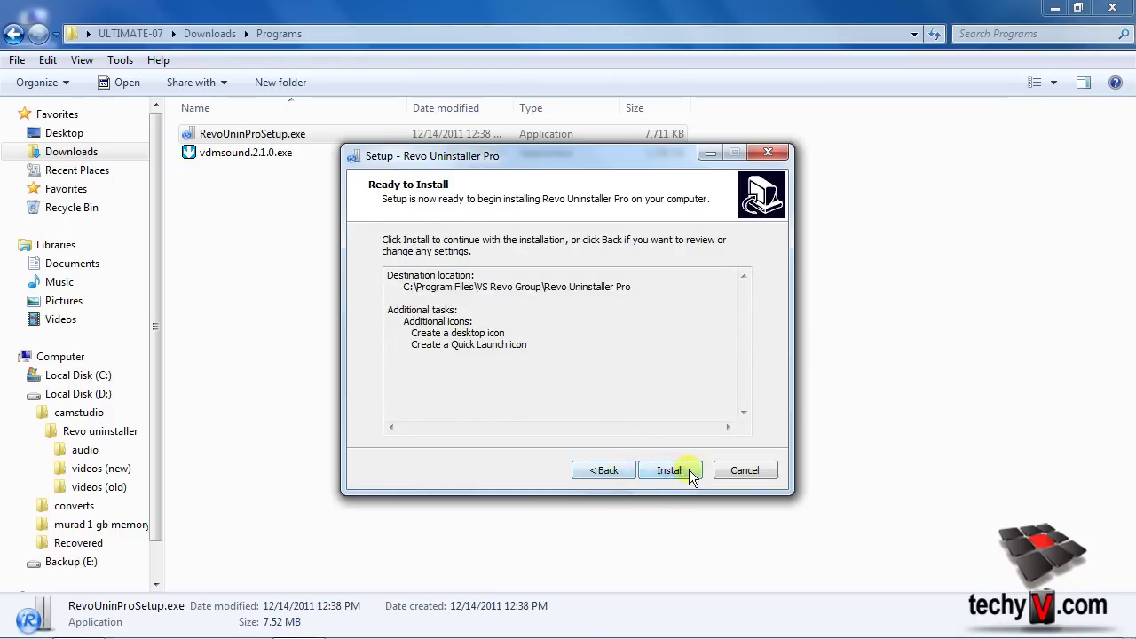
left_click(611, 472)
left_click(605, 468)
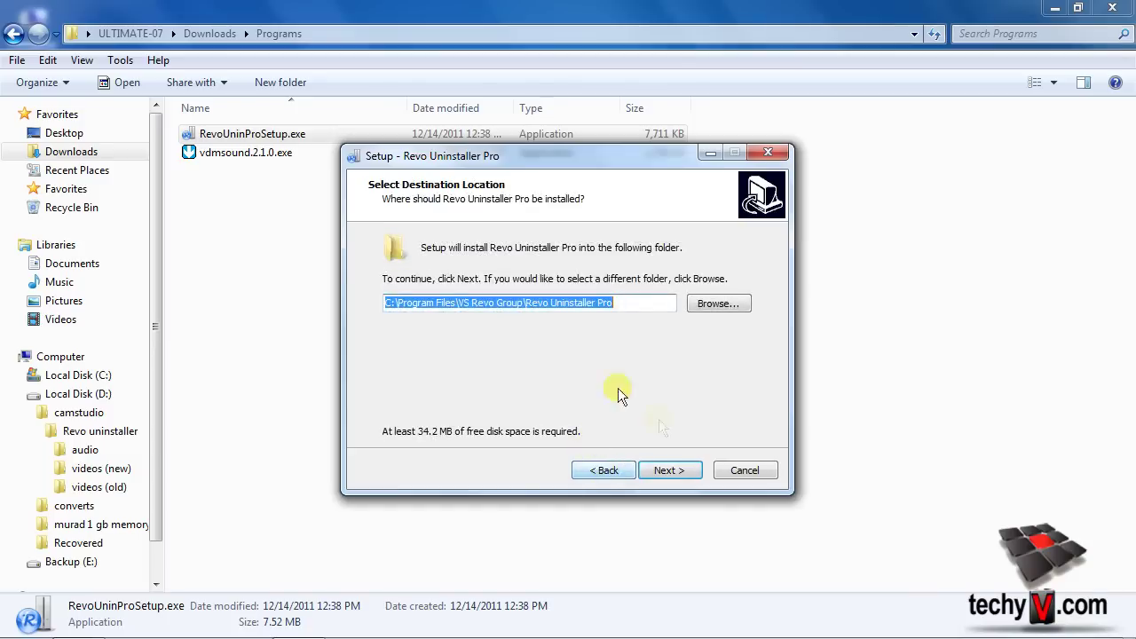
left_click(677, 472)
left_click(677, 470)
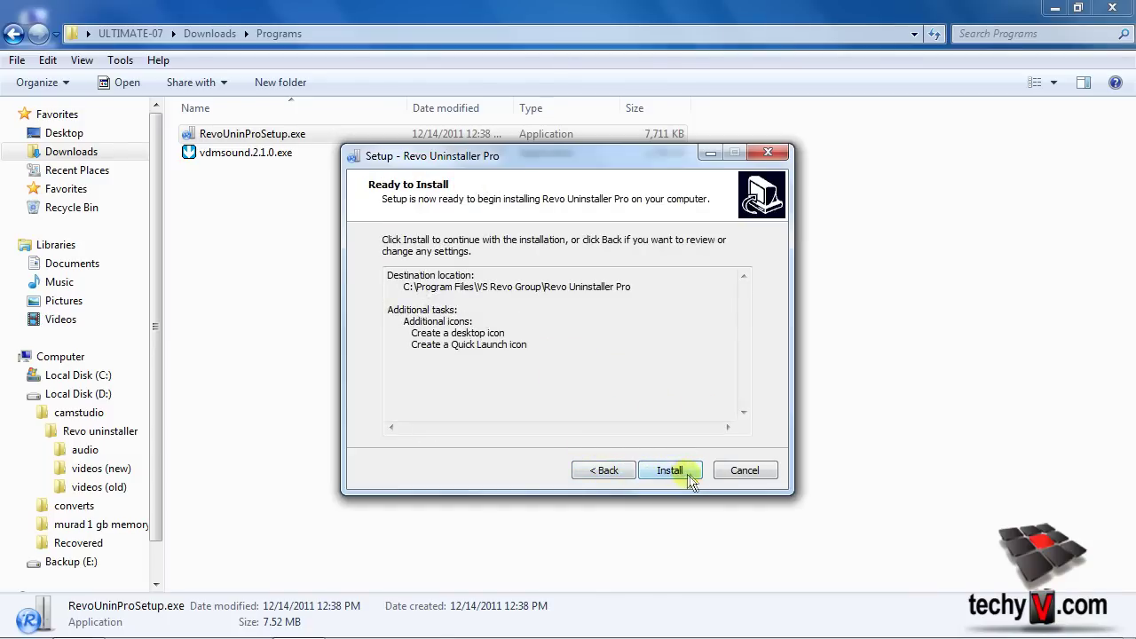
left_click(688, 472)
left_click(697, 470)
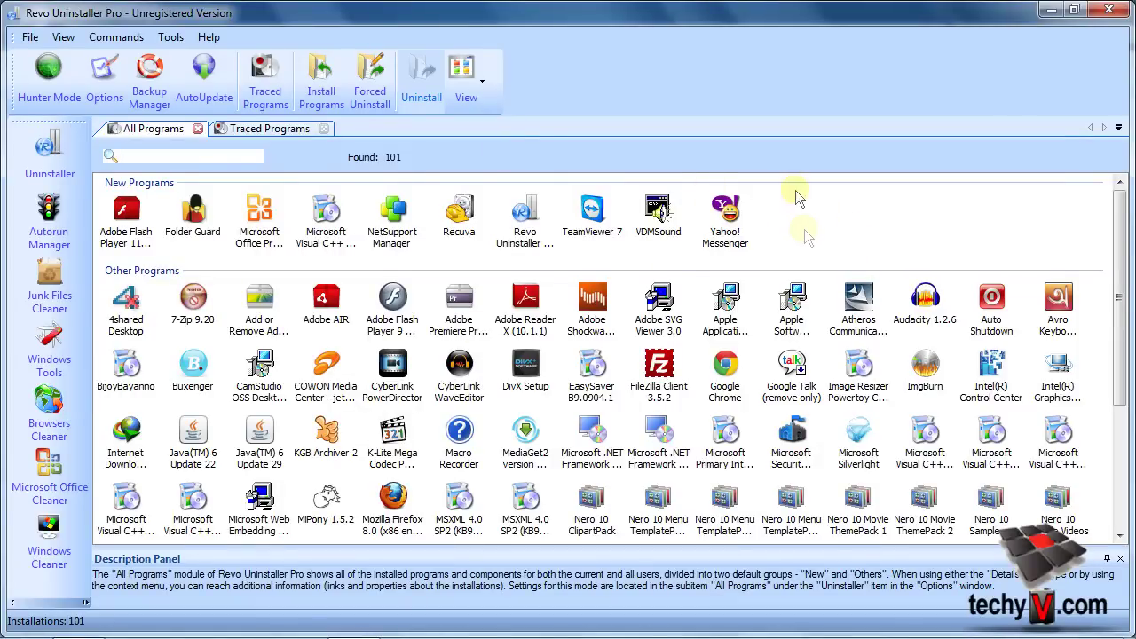
Launch VDMSound's own uninstaller in English and confirm its removal
left_click(653, 206)
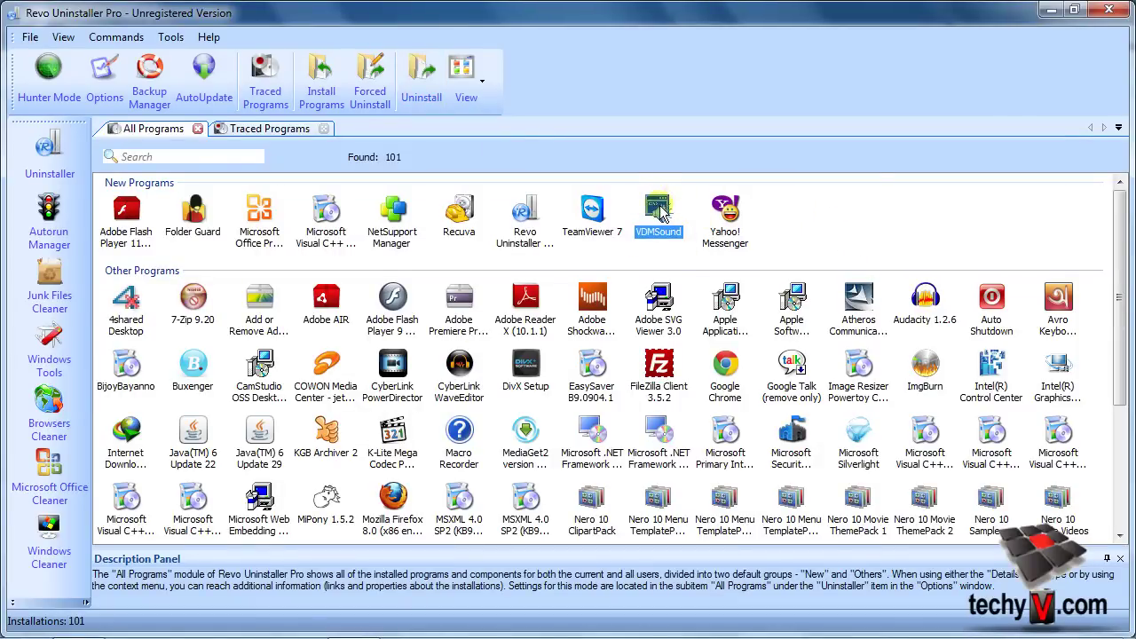
double_click(662, 213)
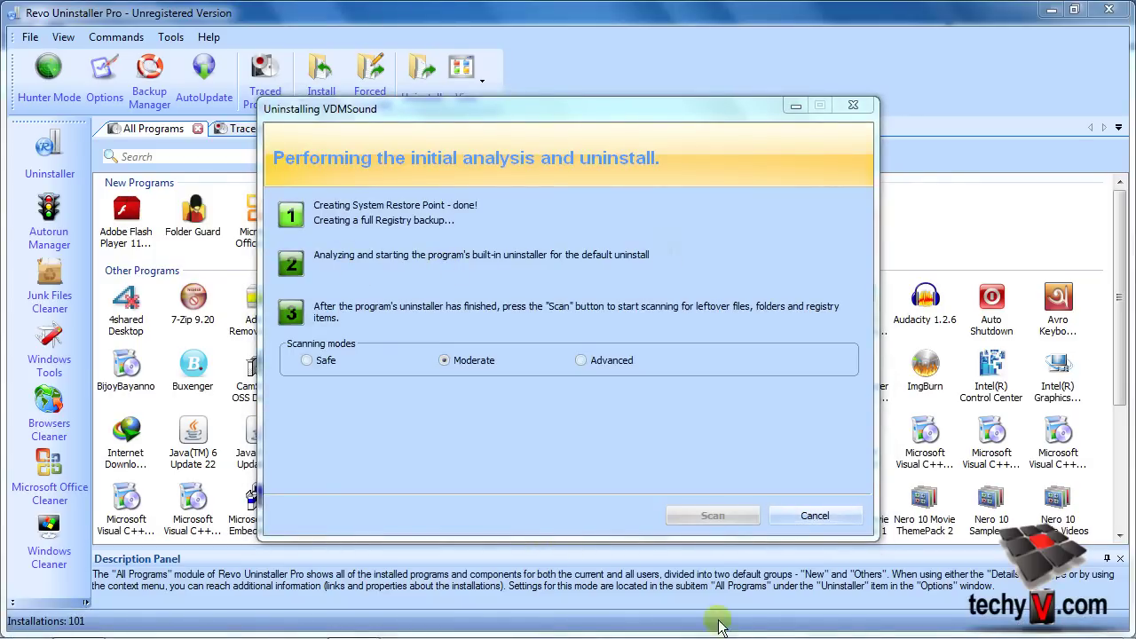
mouse_move(670, 633)
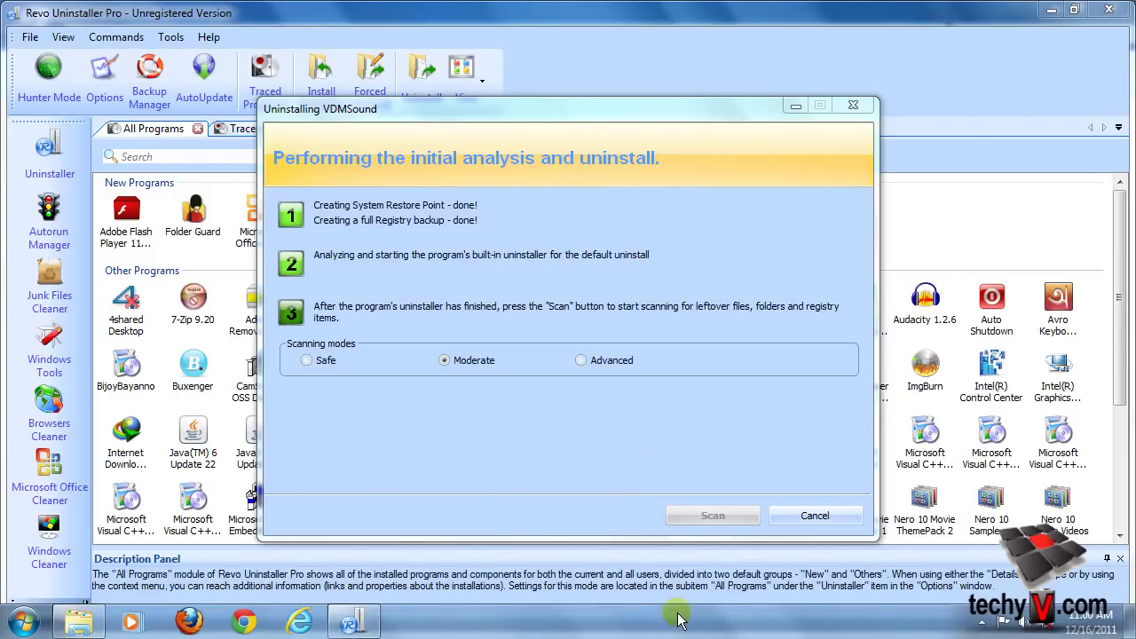
left_click(473, 444)
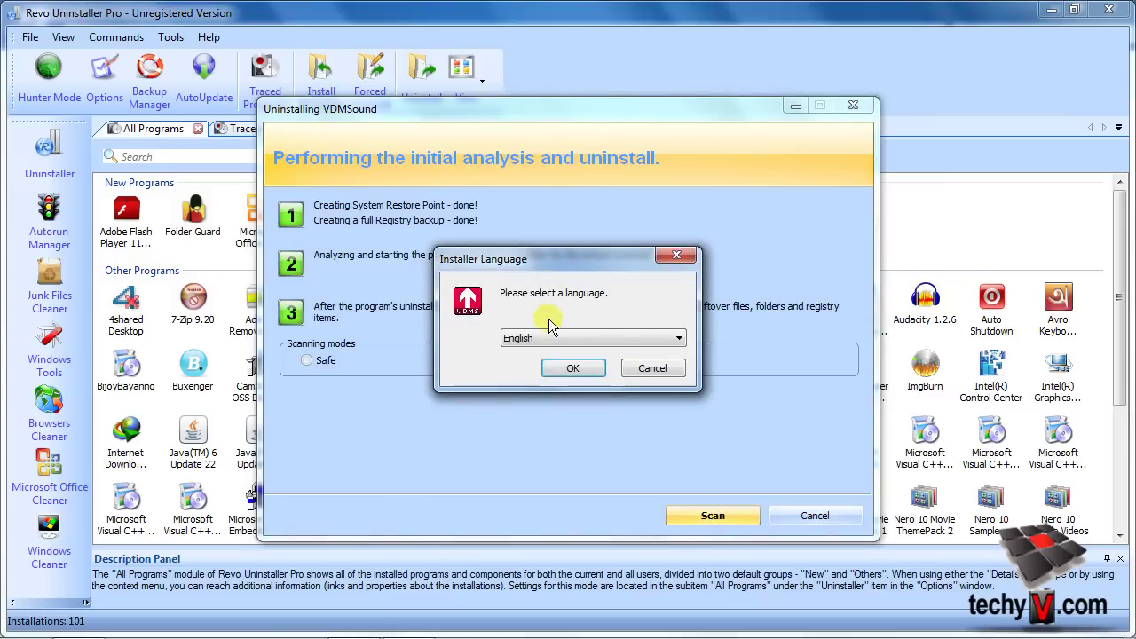
left_click(575, 369)
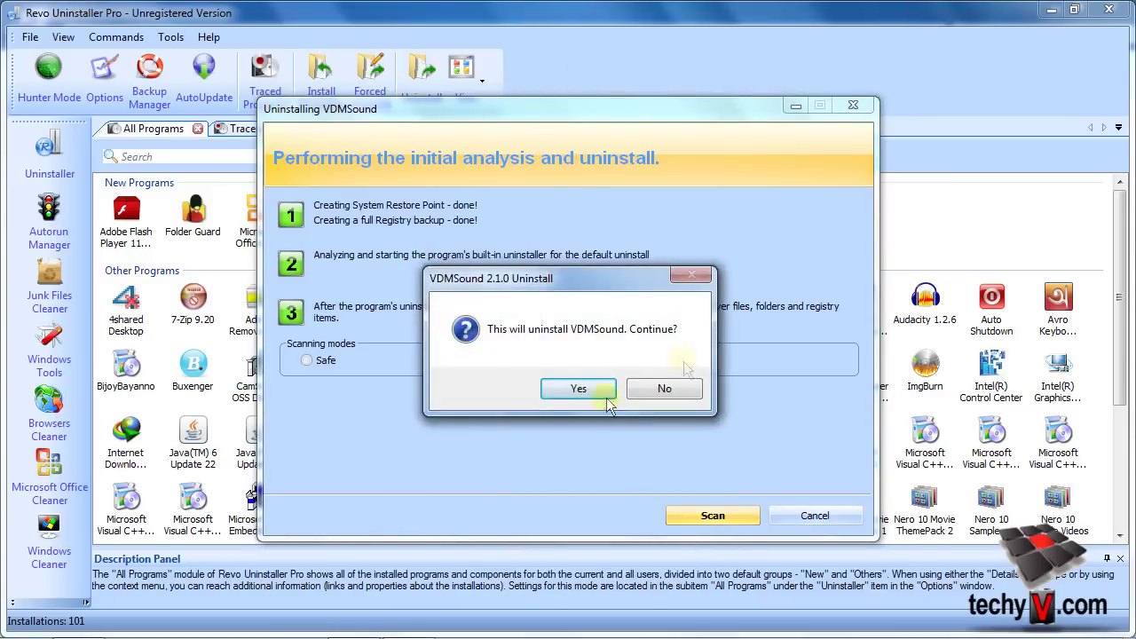
left_click(578, 389)
Uninstall VDMSound discarding its configuration file, then scan for leftovers in Advanced mode
left_click(657, 389)
left_click(667, 468)
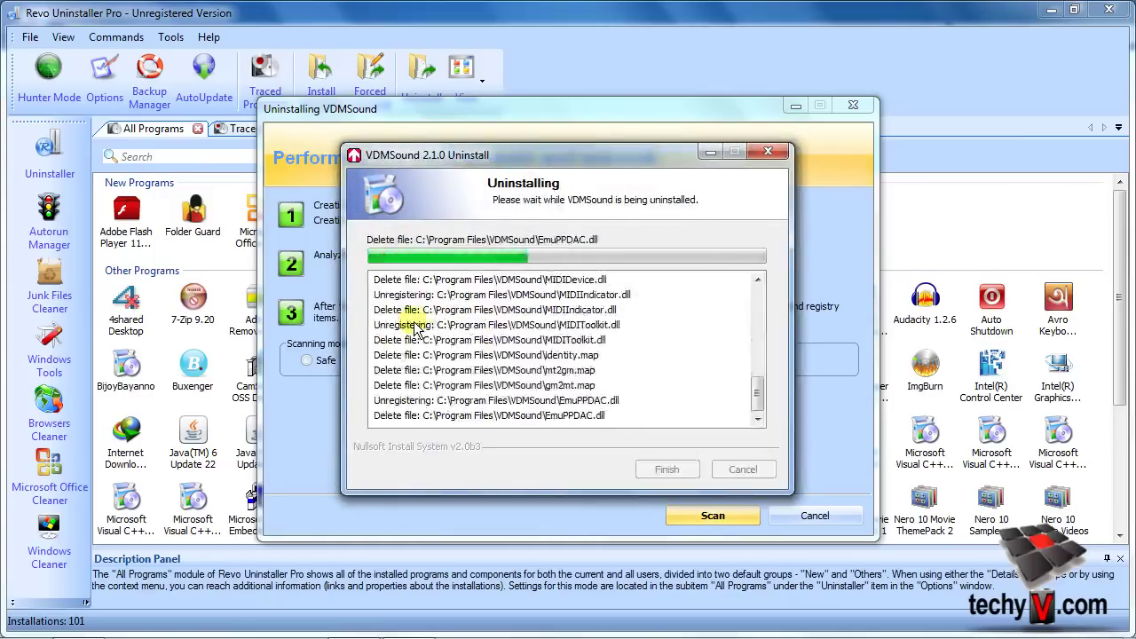
left_click(733, 446)
left_click(692, 469)
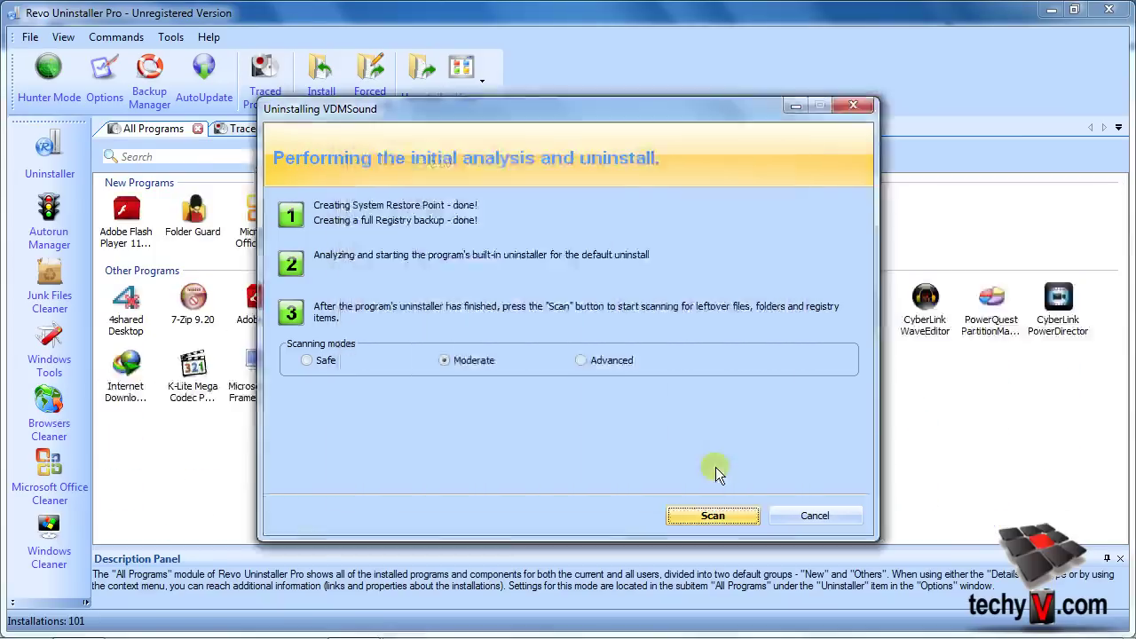
left_click(586, 360)
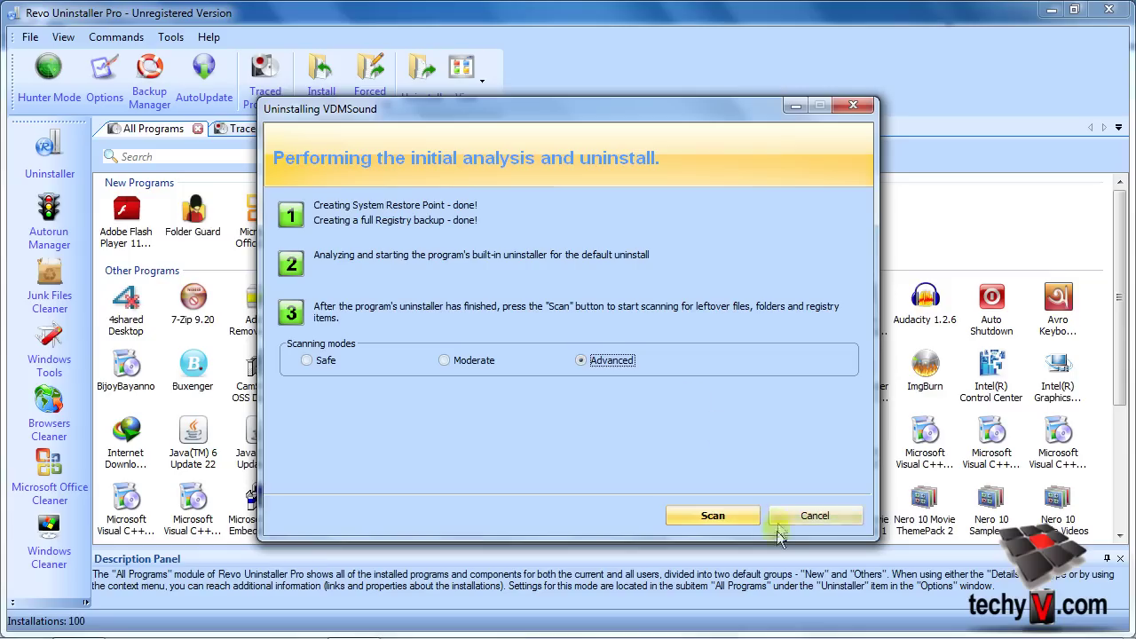
left_click(726, 588)
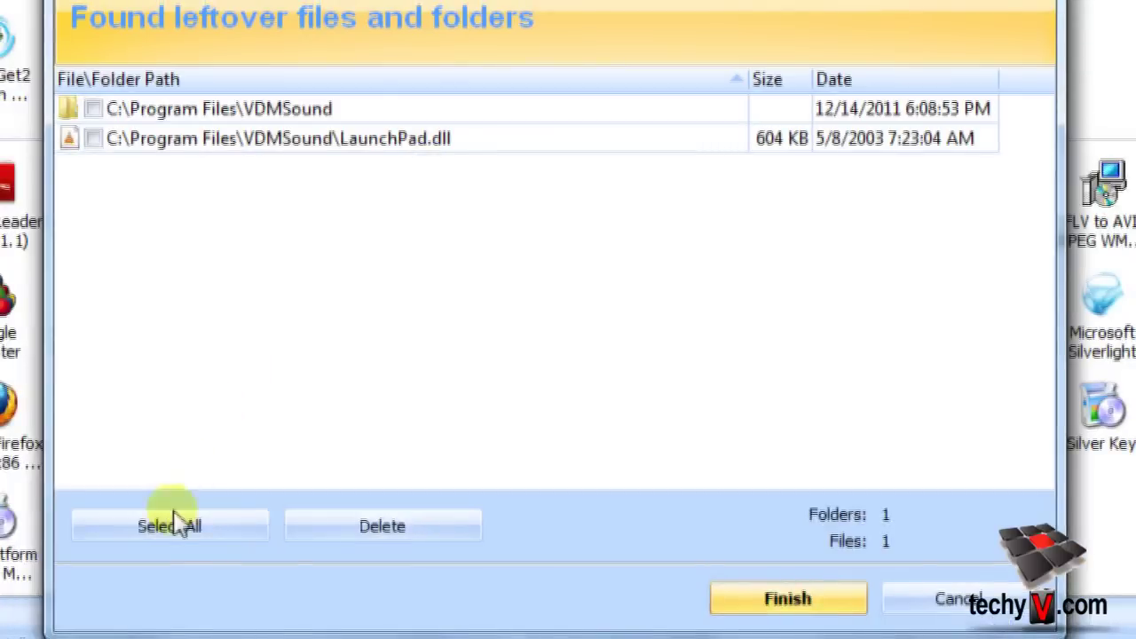
Select all VDMSound leftovers, including LaunchPad.dll, and delete them at next restart
left_click(182, 526)
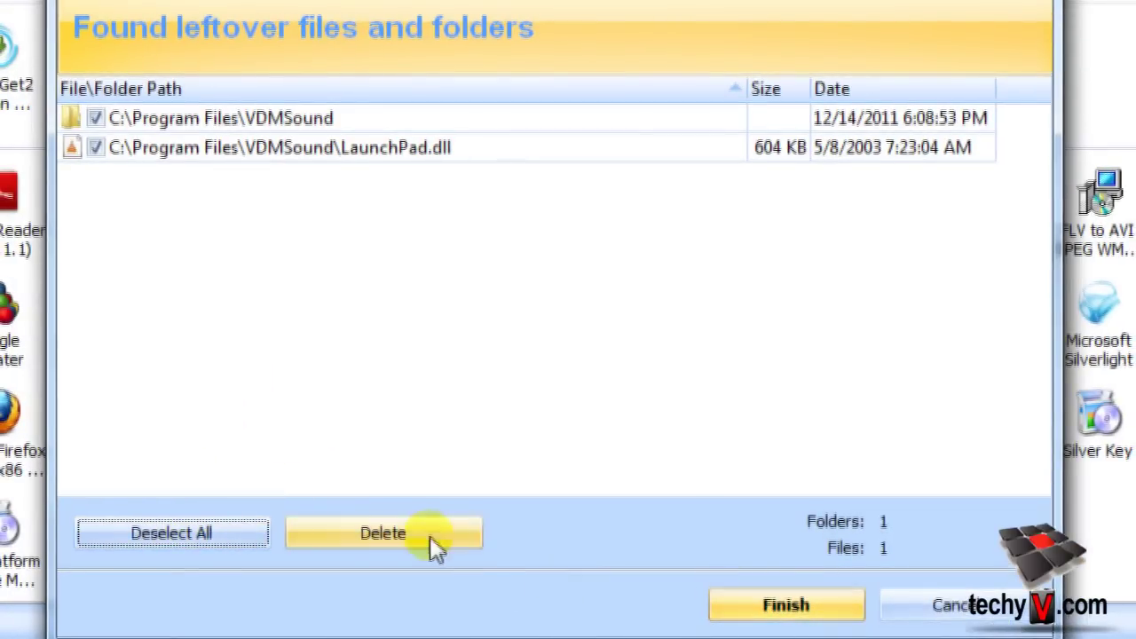
left_click(433, 537)
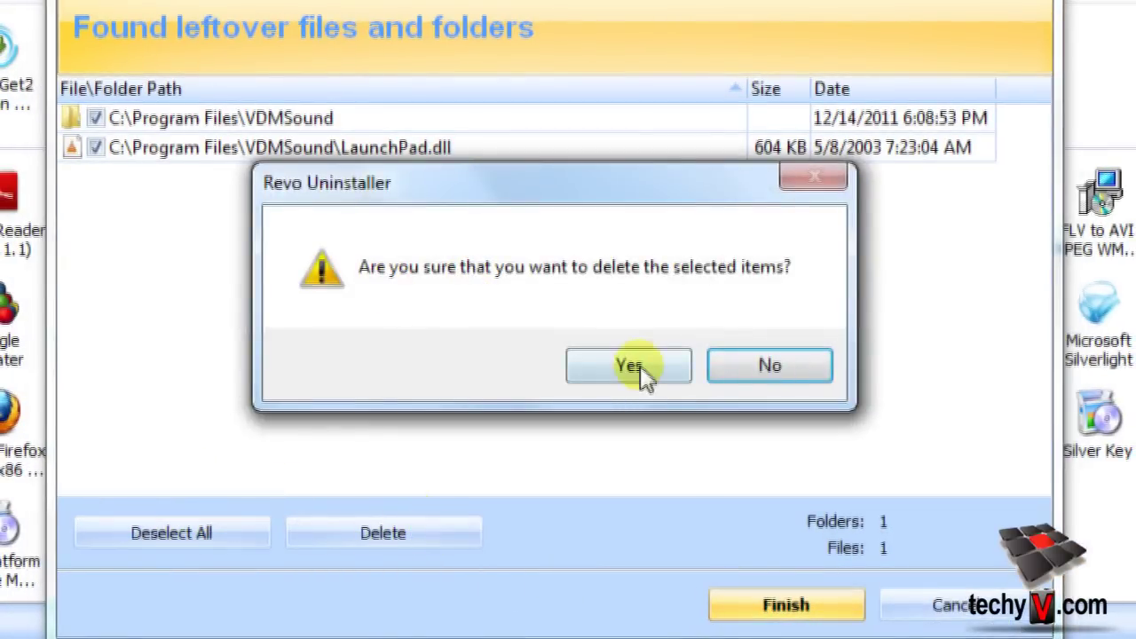
left_click(647, 373)
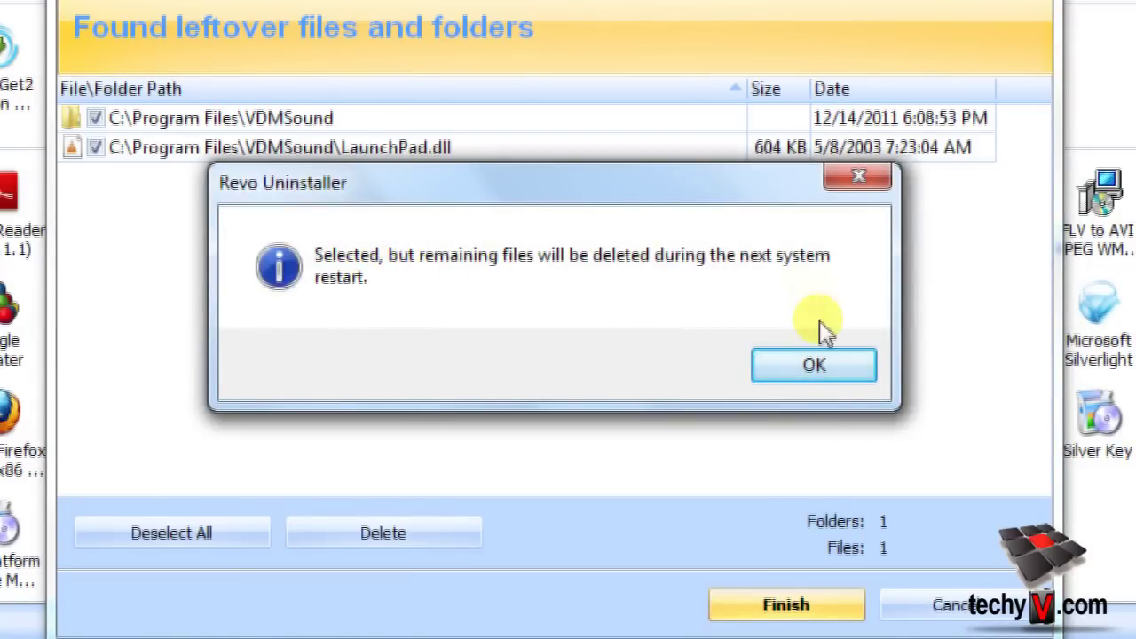
left_click(821, 379)
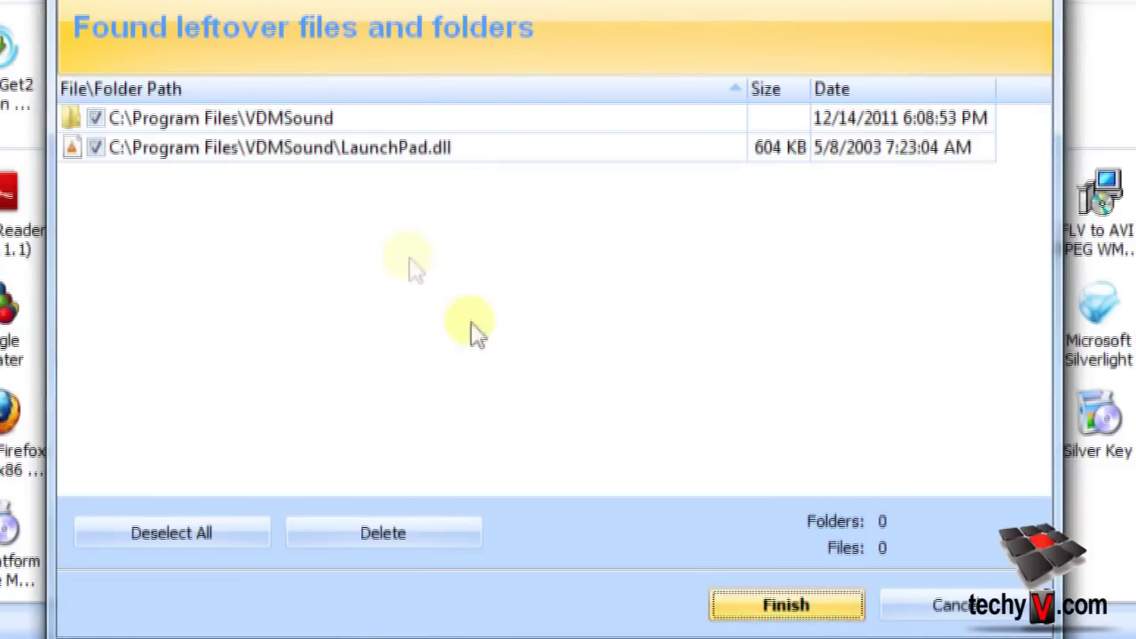
left_click(810, 621)
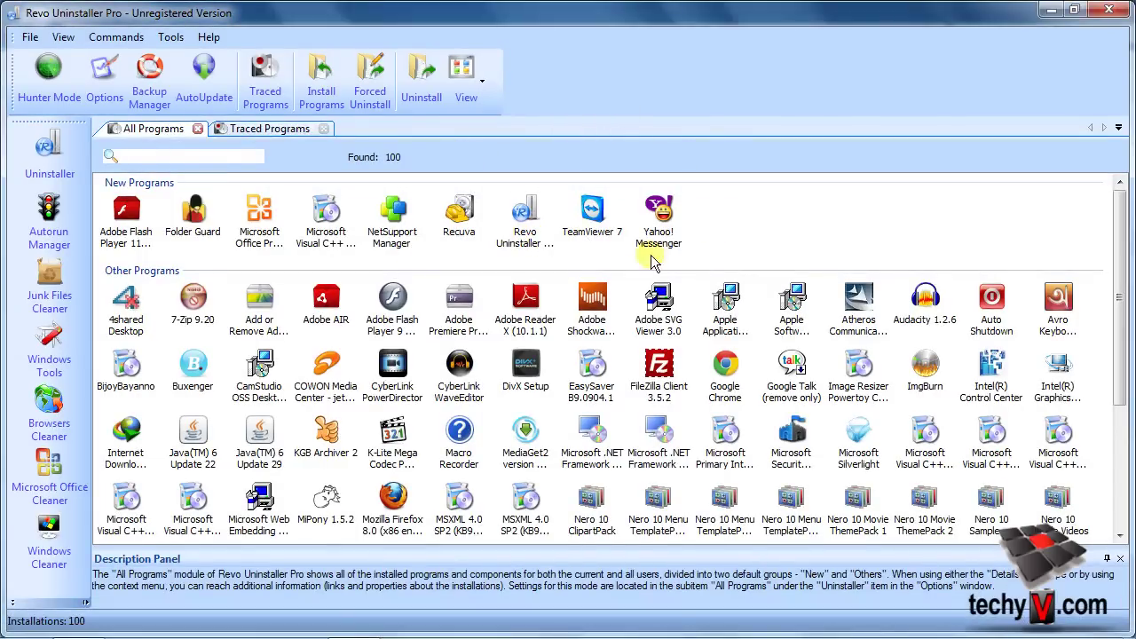
Start a Forced Uninstall and first pick the TeamViewer 7 desktop shortcut as target
left_click(373, 78)
left_click(800, 237)
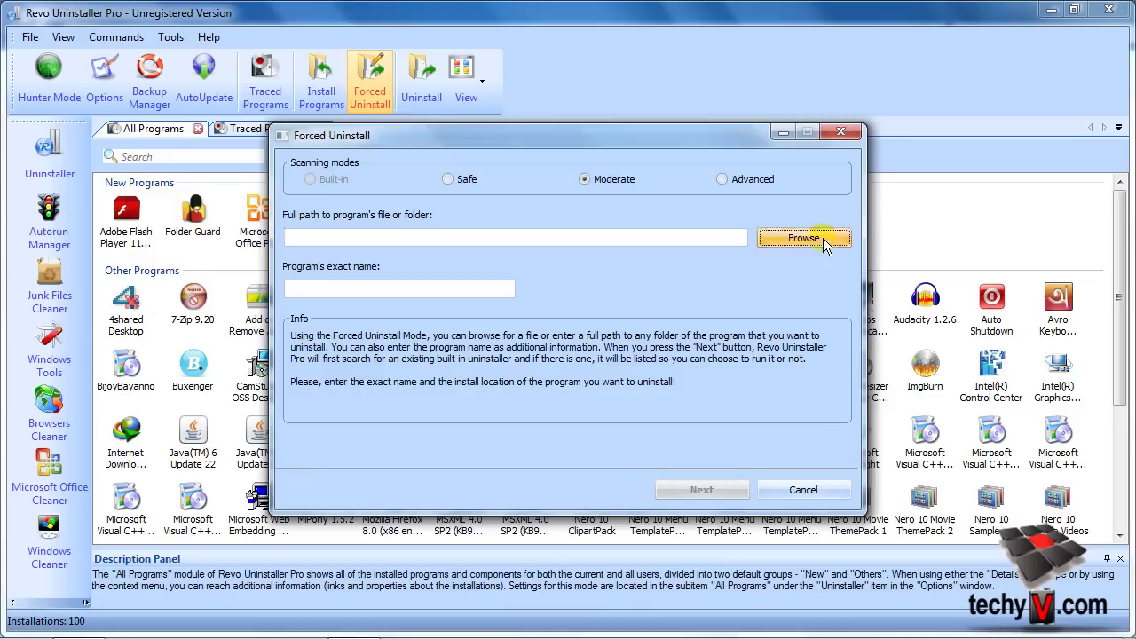
left_click(345, 216)
scroll(499, 306, "down", 2)
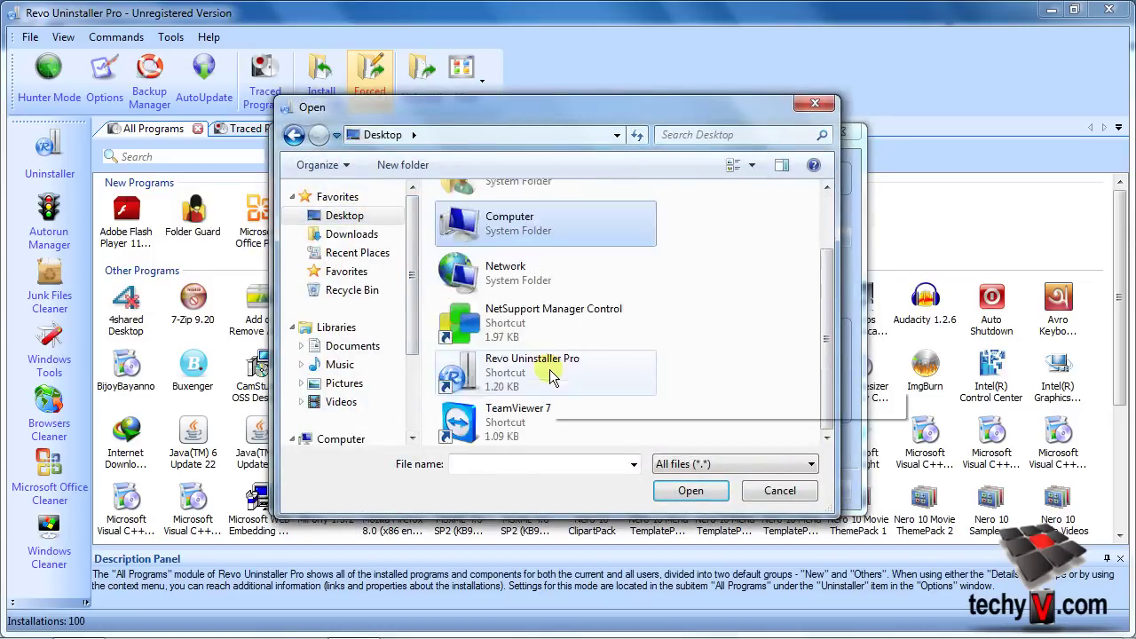
left_click(503, 424)
left_click(682, 491)
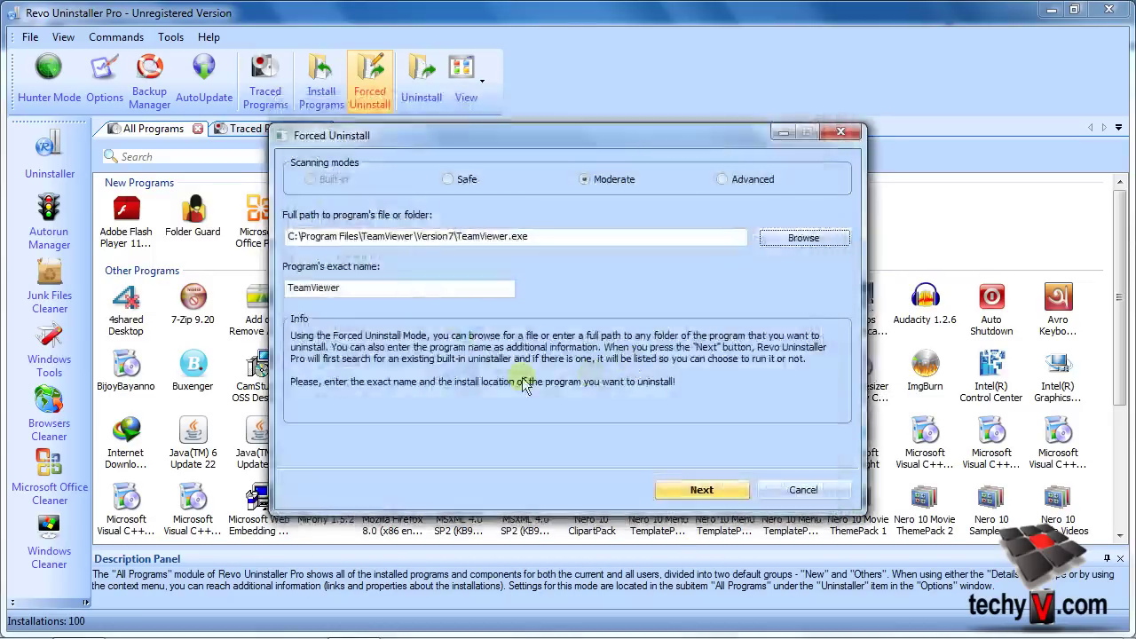
Target Program Files\TeamViewer\Version7\TeamViewer.exe instead, with Advanced scanning mode
left_click(772, 240)
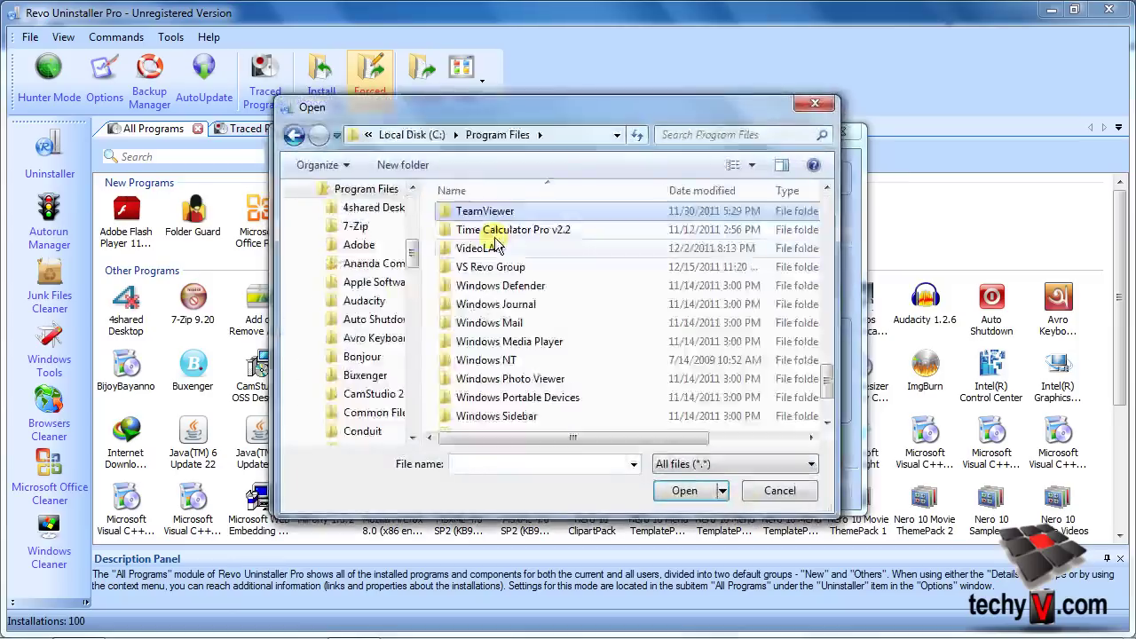
double_click(471, 218)
left_click(488, 219)
double_click(488, 219)
left_click(499, 351)
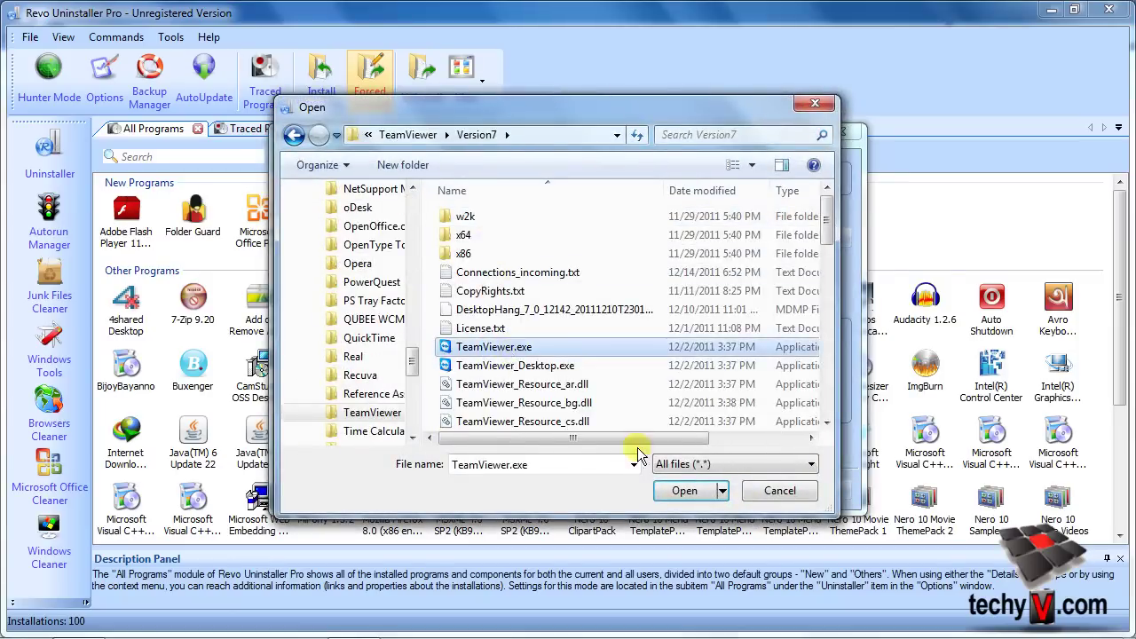
left_click(685, 490)
left_click(724, 182)
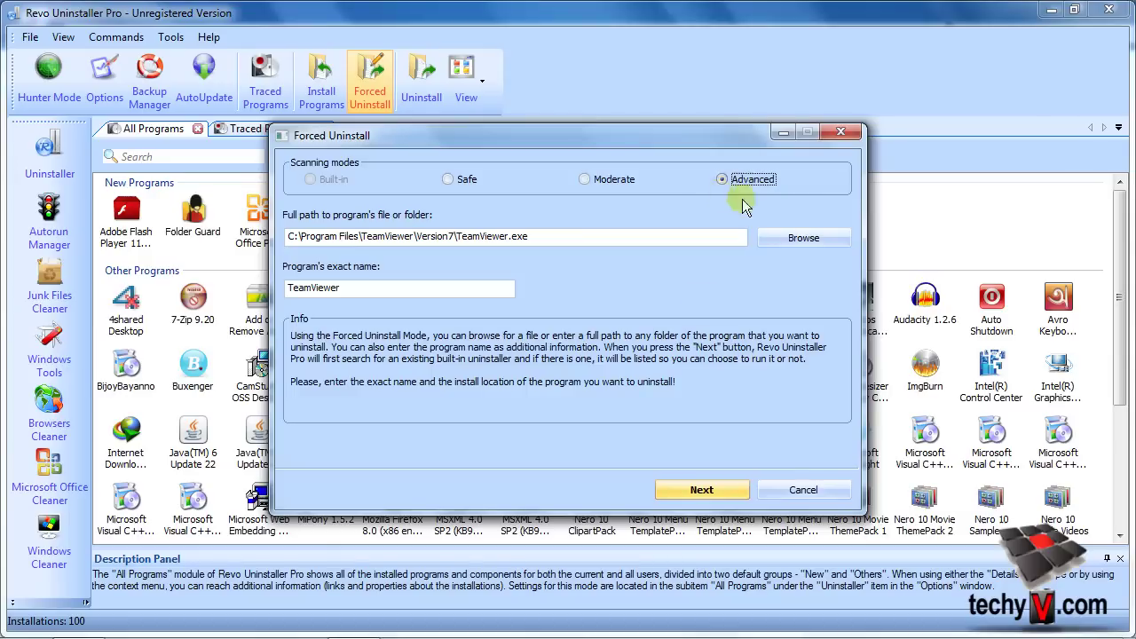
Proceed to TeamViewer's own uninstaller, then cancel it and the Uninstalling window
left_click(726, 493)
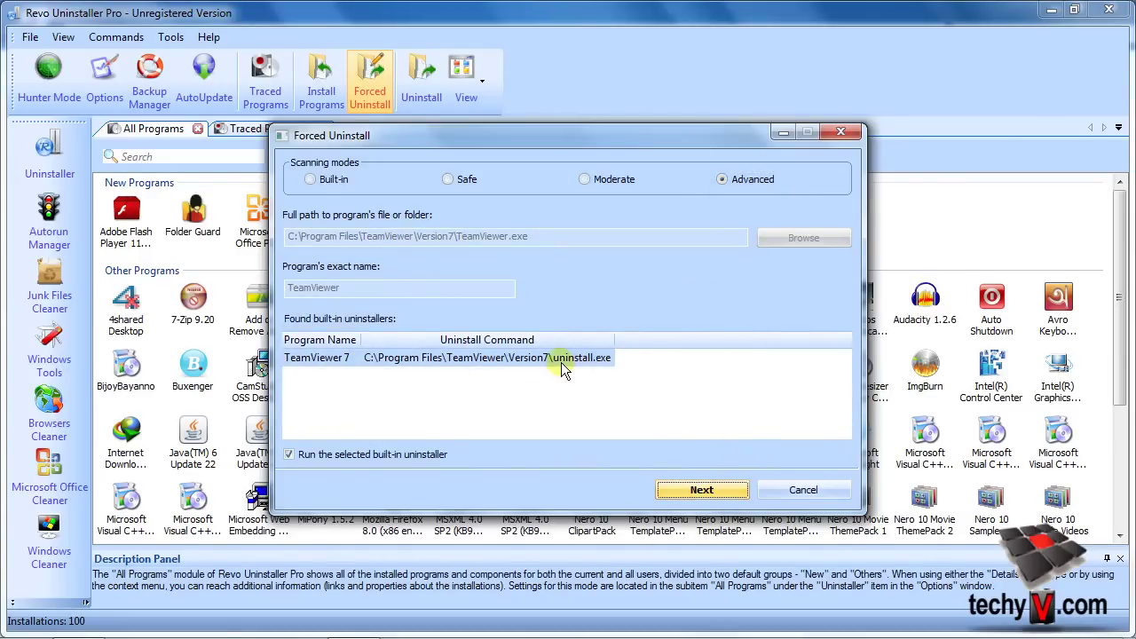
left_click(715, 487)
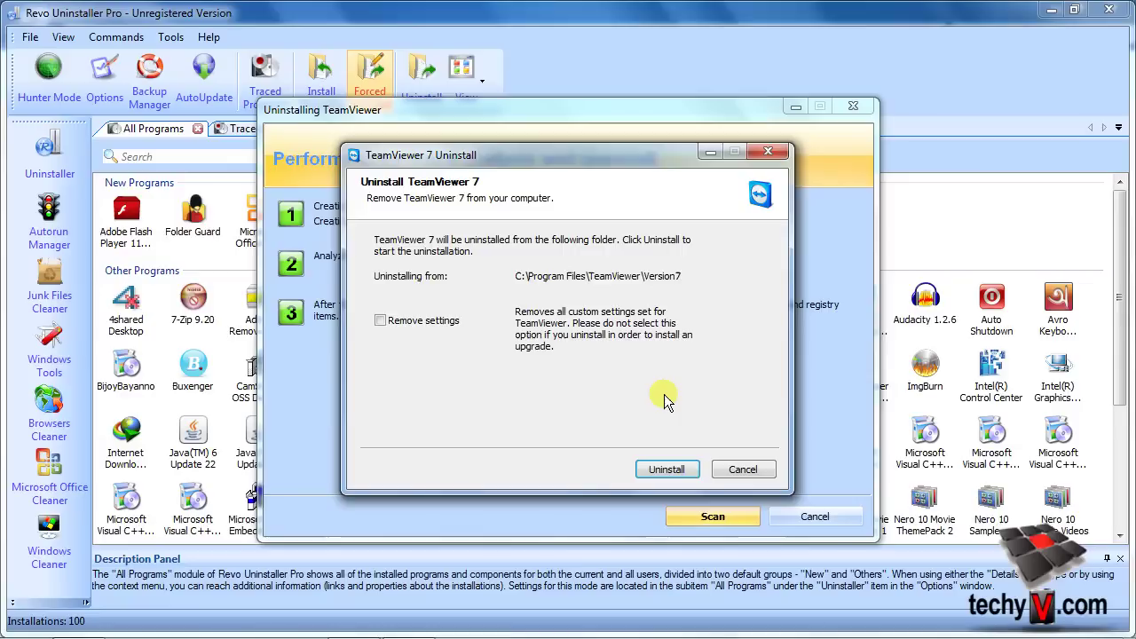
left_click(743, 469)
left_click(810, 513)
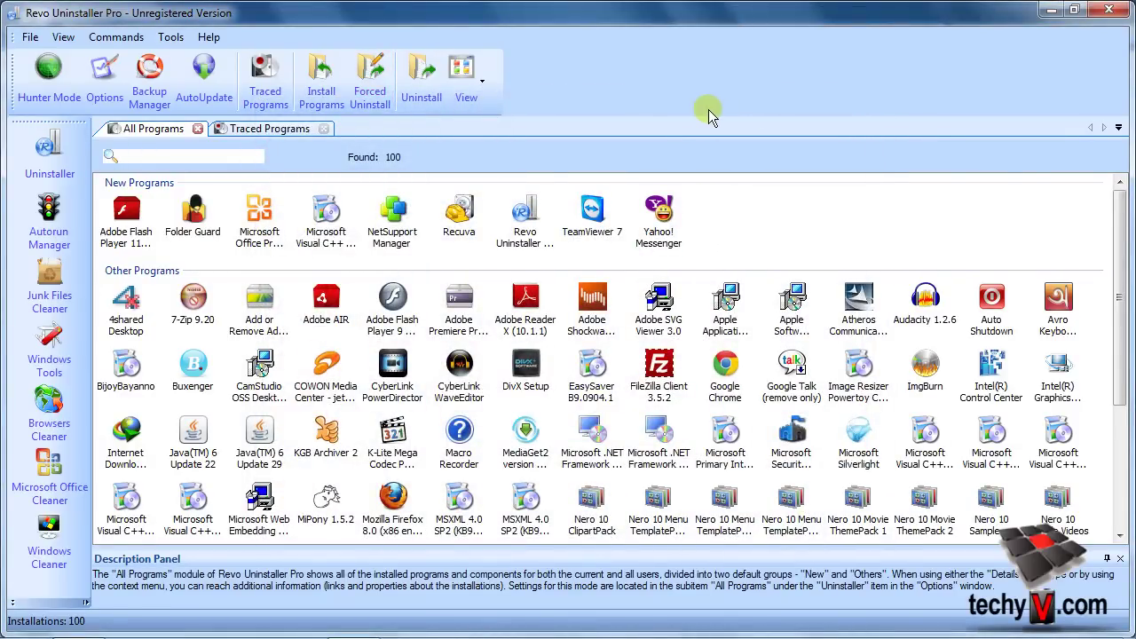
Switch to Hunter Mode and aim the target at the TeamViewer desktop icon to uninstall it
left_click(47, 77)
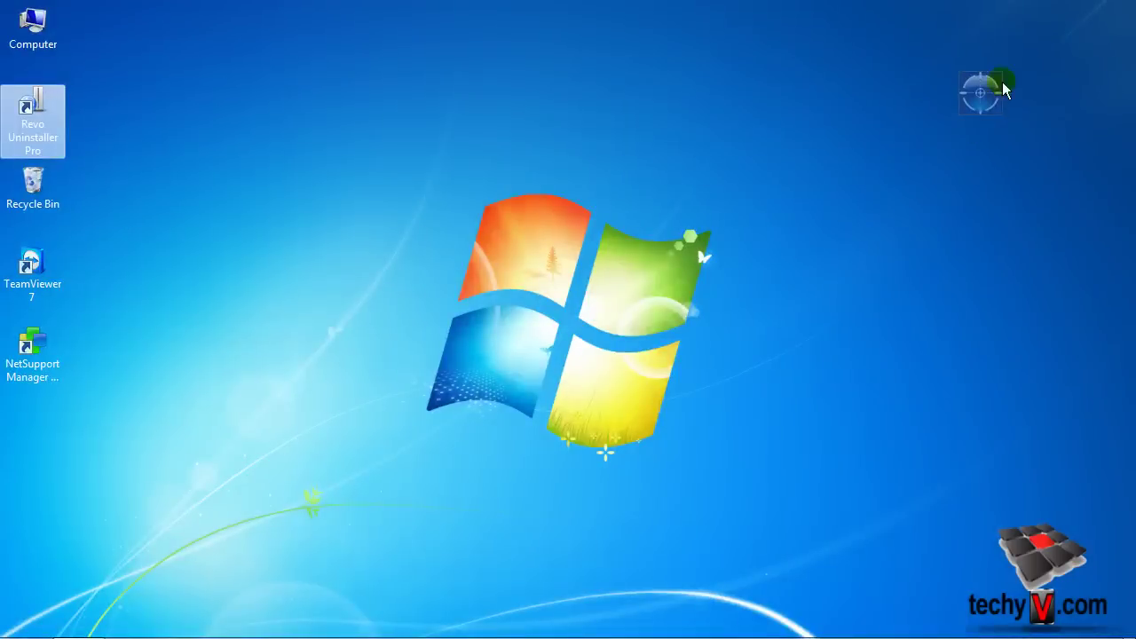
left_click_drag(827, 174, 544, 393)
left_click_drag(6, 311, 34, 266)
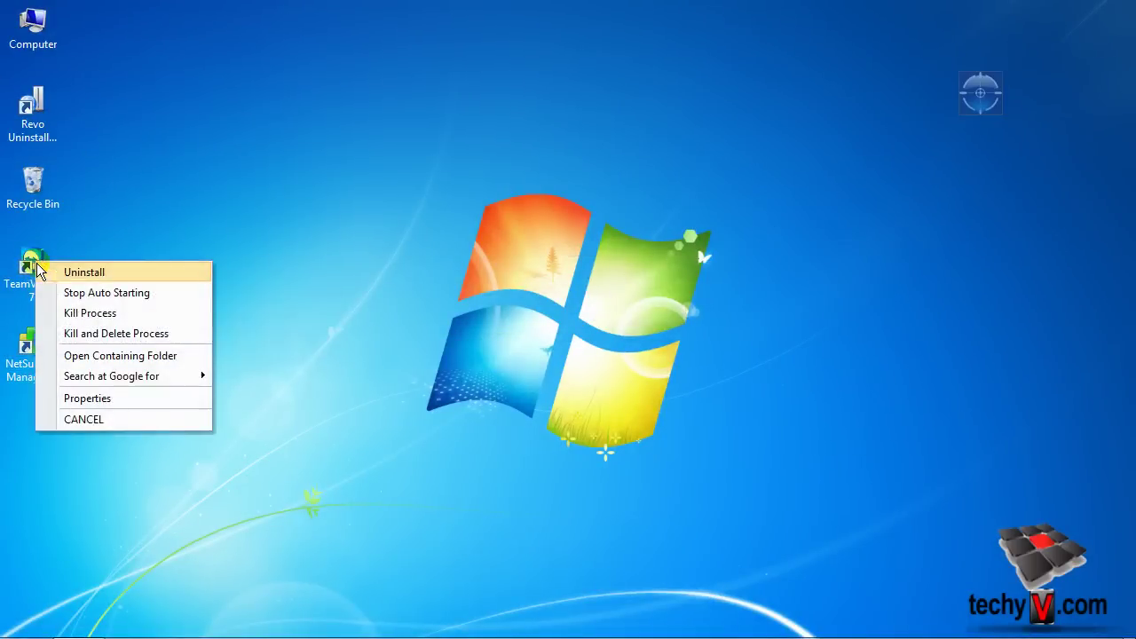
left_click(124, 275)
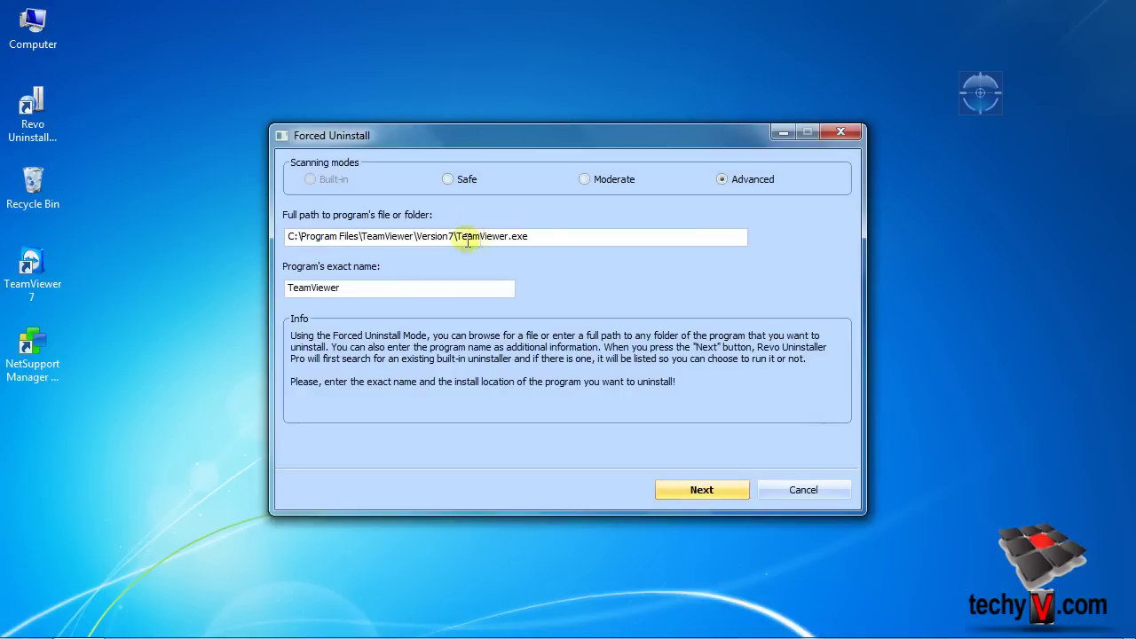
Continue the TeamViewer.exe uninstall from Hunter Mode, then open the target's context menu
left_click_drag(531, 236, 222, 238)
left_click(623, 238)
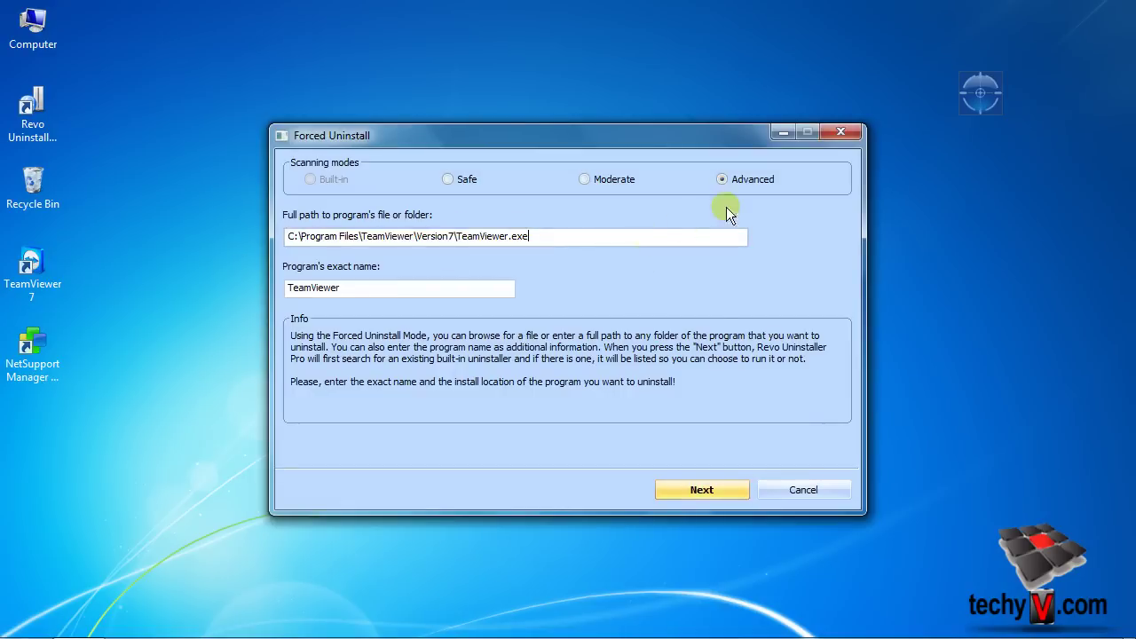
key("Return")
left_click(710, 487)
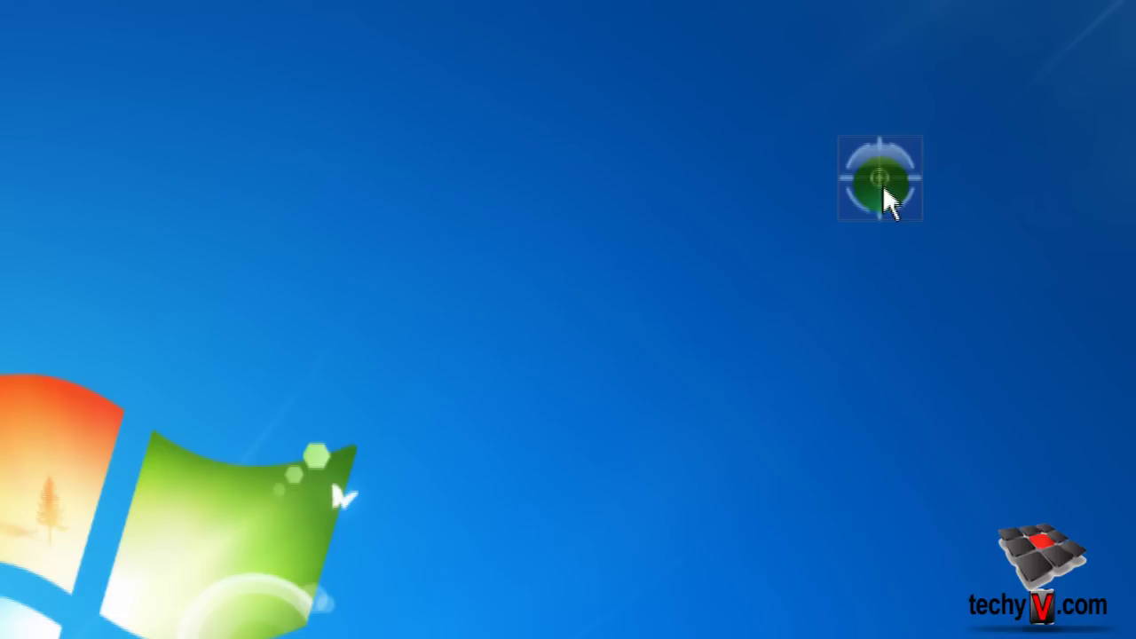
right_click(981, 100)
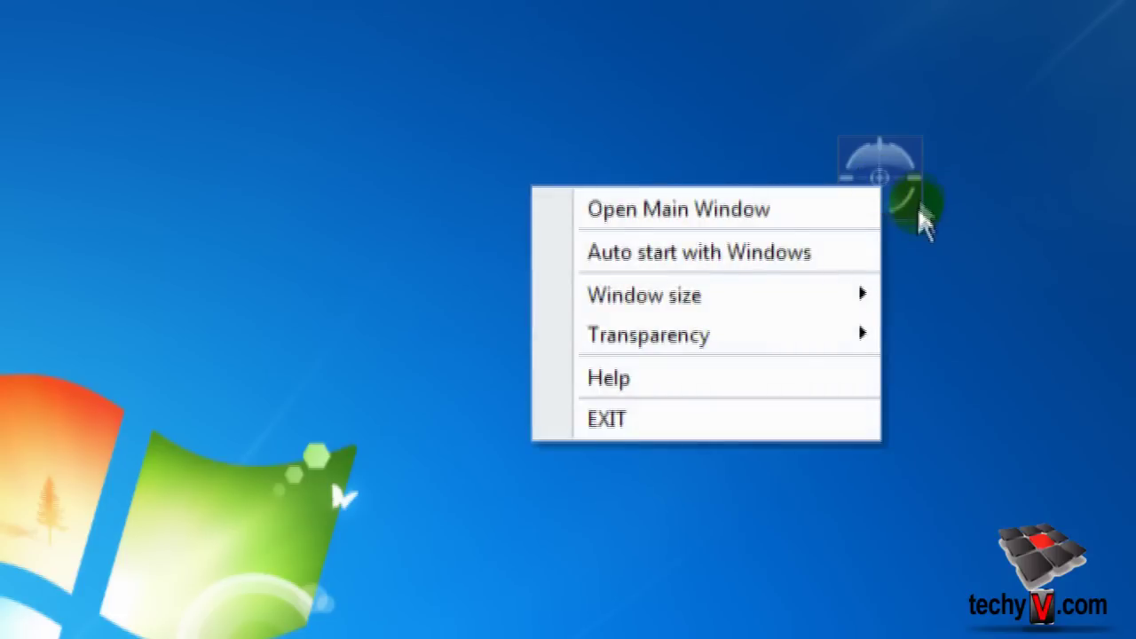
Restore the main window and view Autorun Manager, Junk Files, Browsers and Office cleaners
left_click(781, 220)
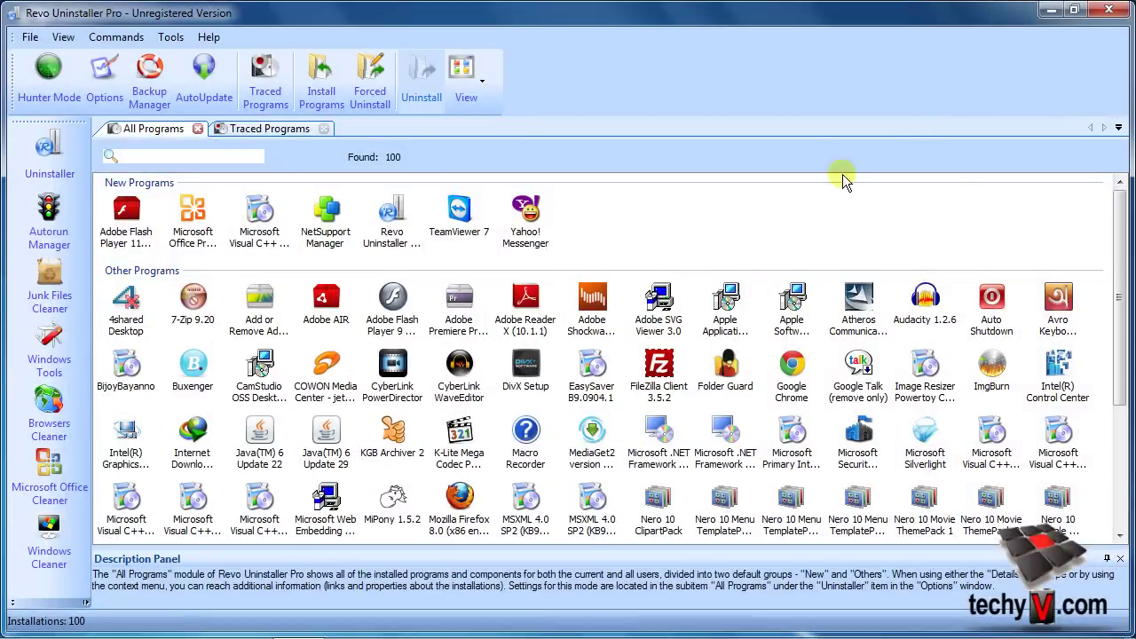
left_click(48, 218)
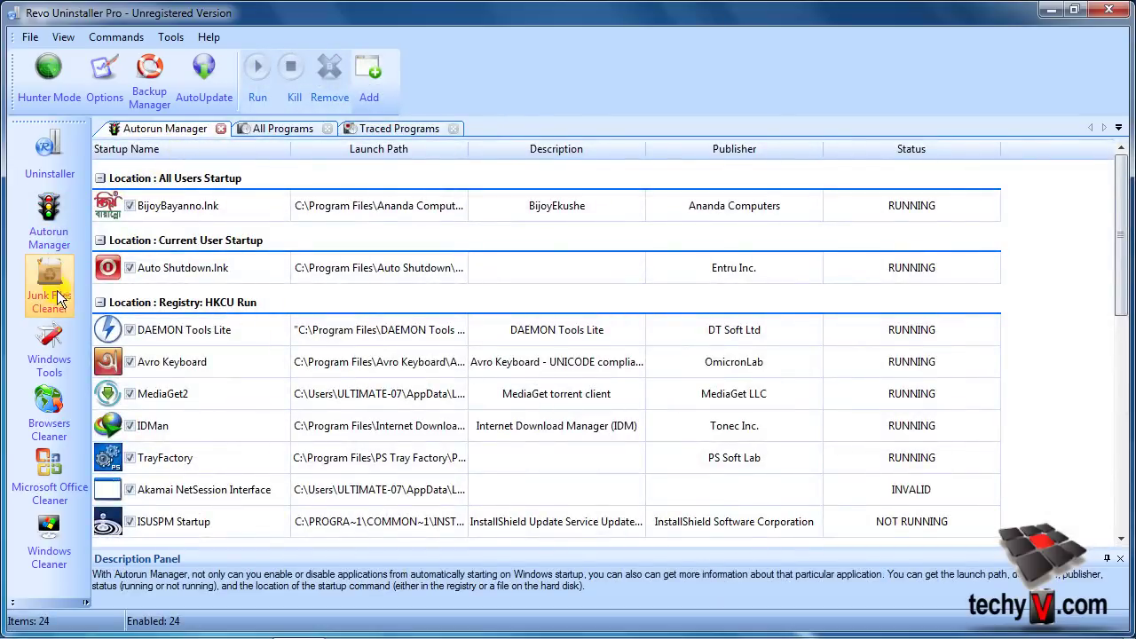
left_click(55, 293)
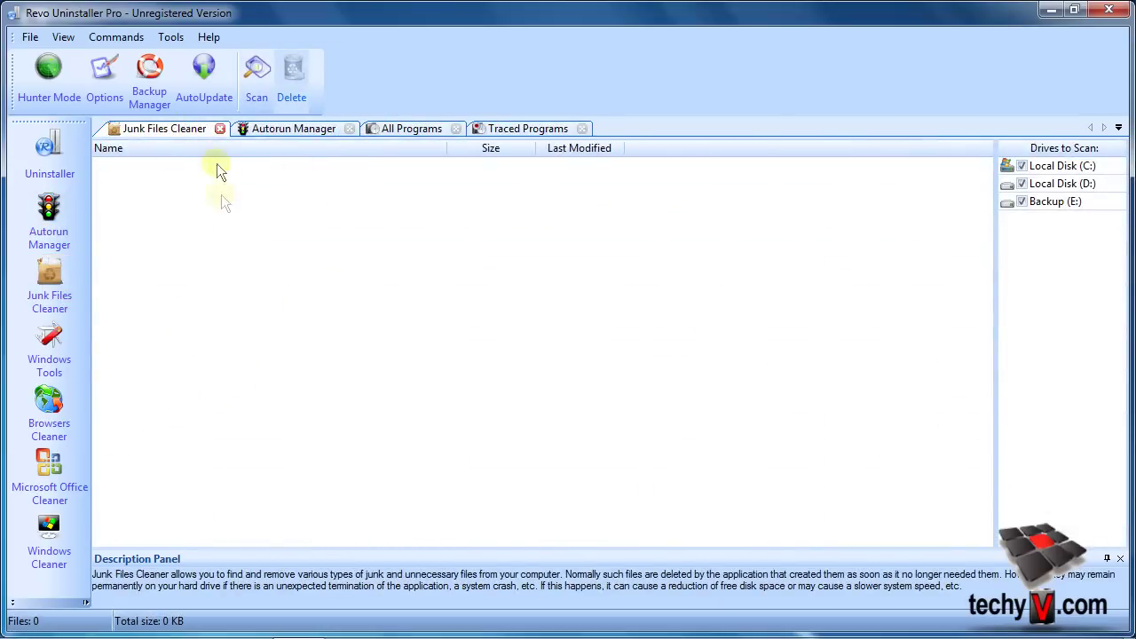
left_click(283, 130)
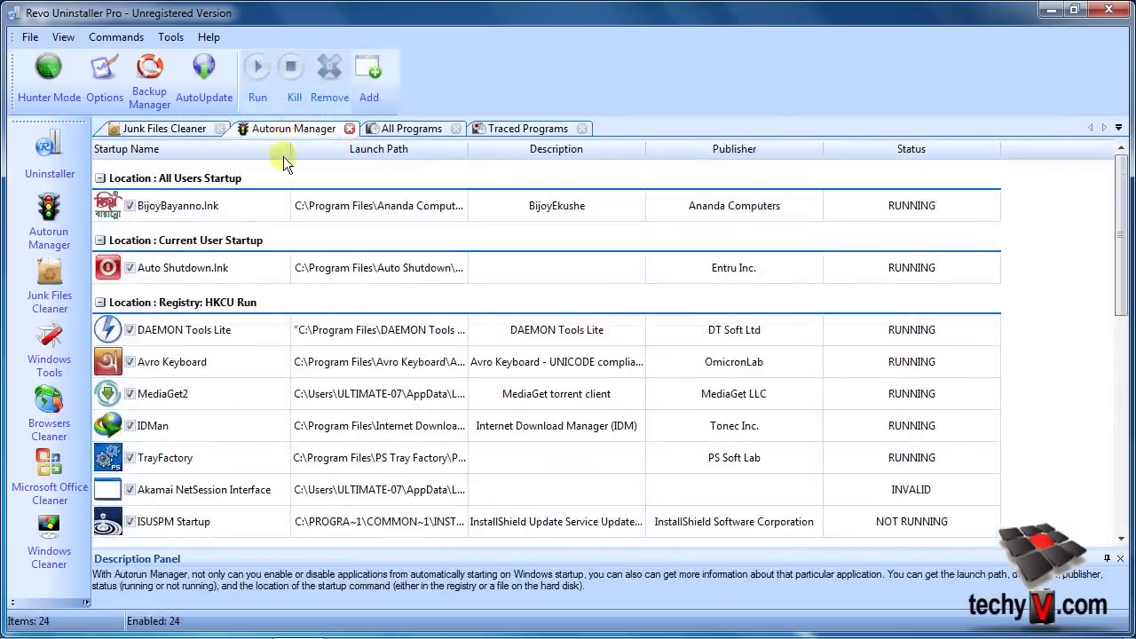
left_click(51, 415)
left_click(49, 474)
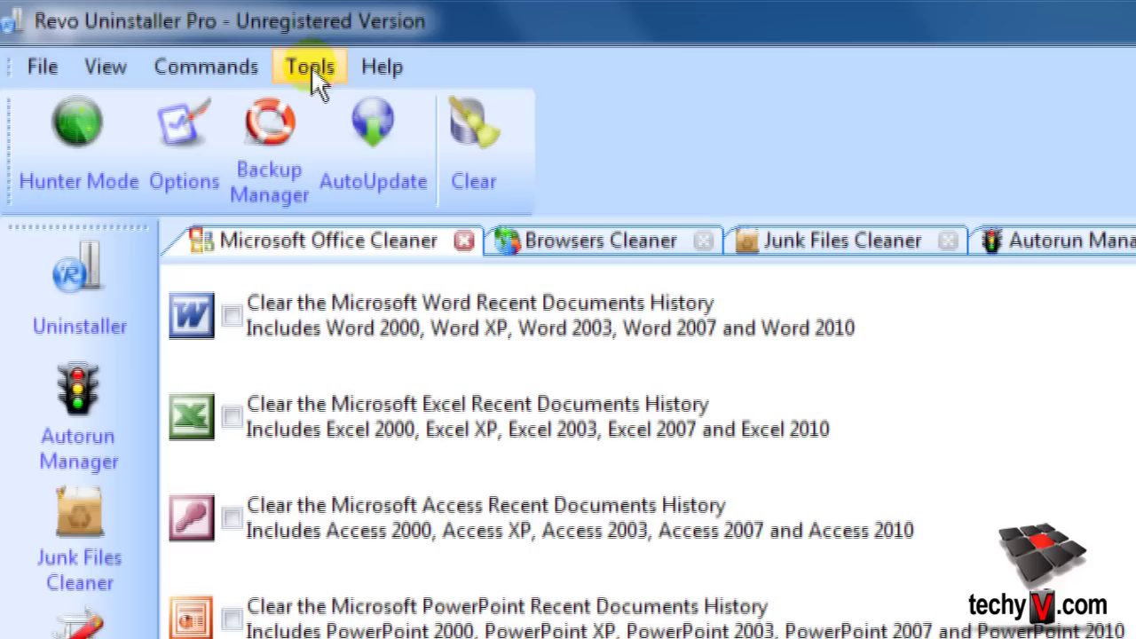
Browse the Options pages Uninstaller, Traced Programs and Groups Manager
left_click(171, 37)
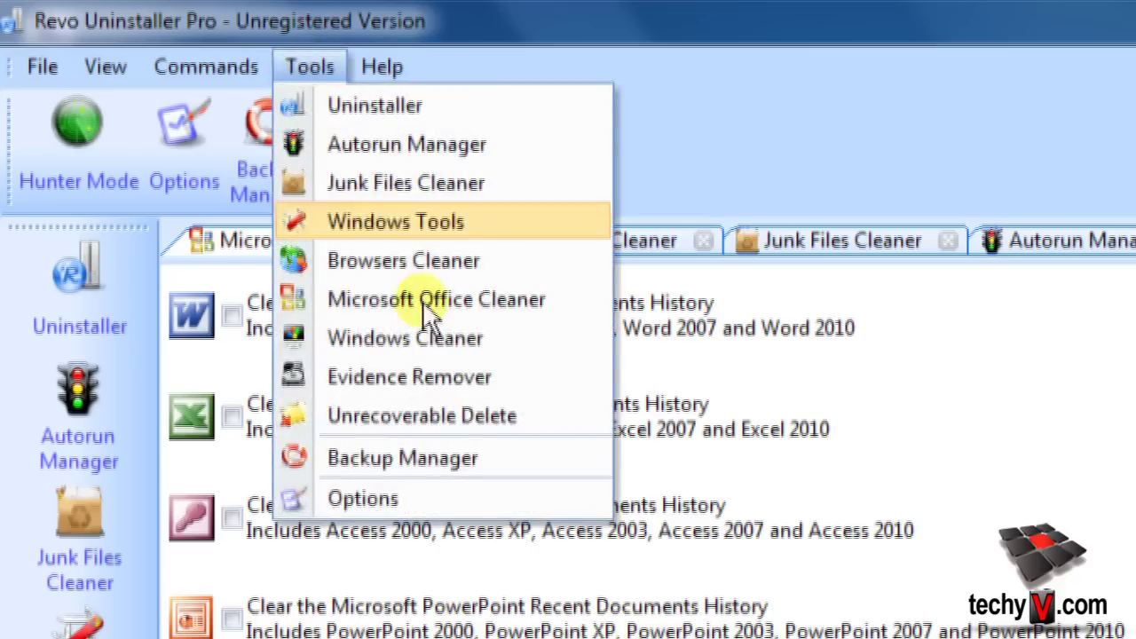
left_click(446, 500)
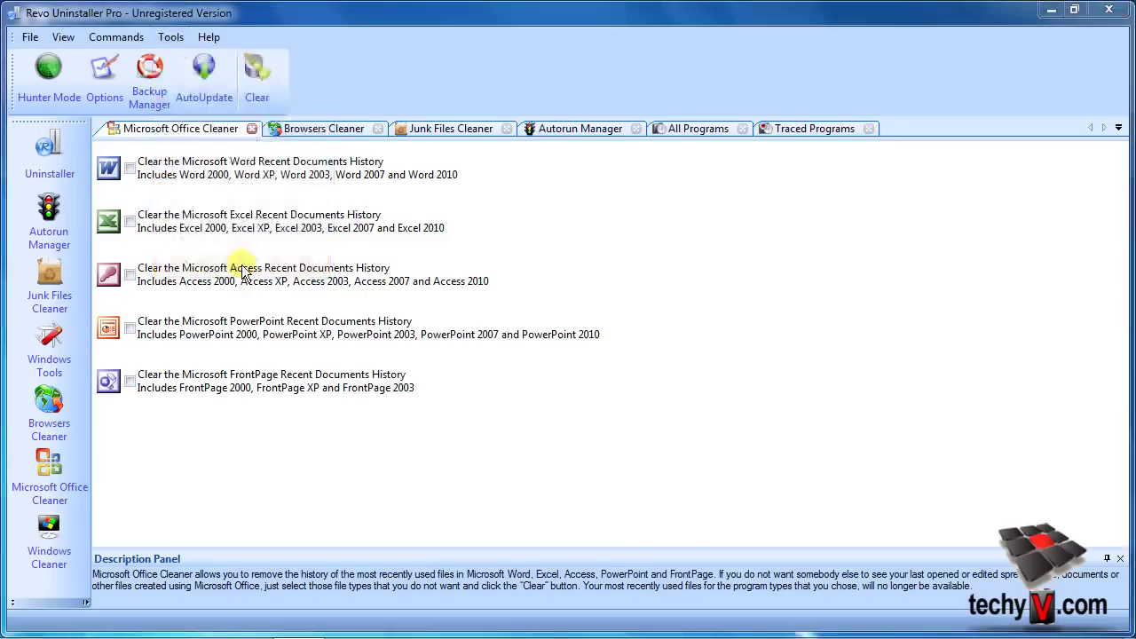
left_click(327, 181)
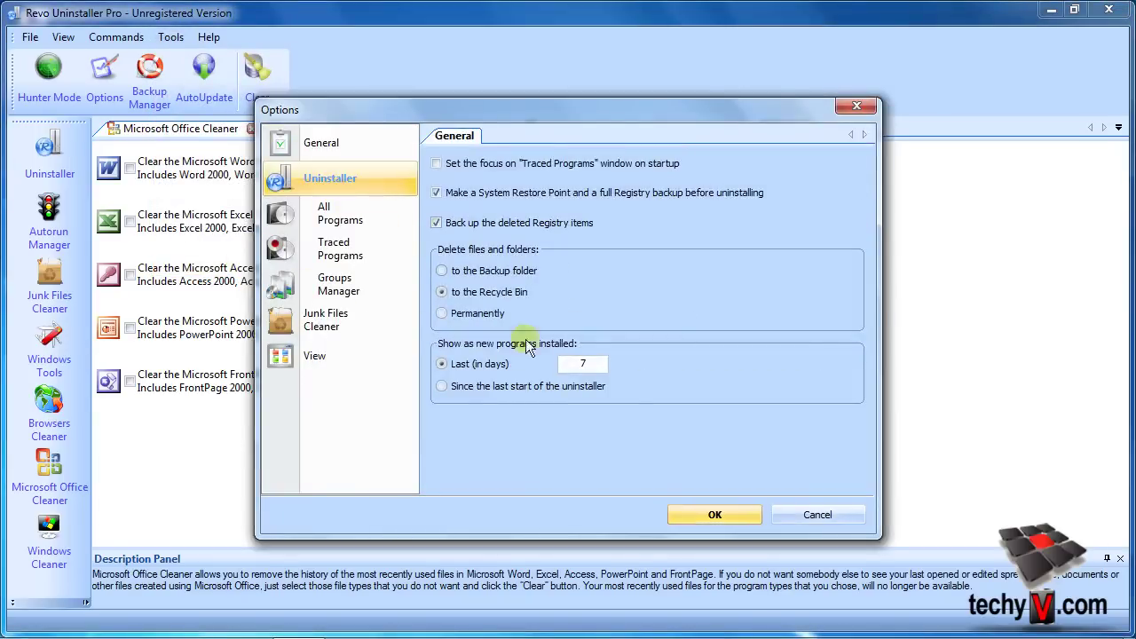
left_click(337, 253)
left_click(337, 284)
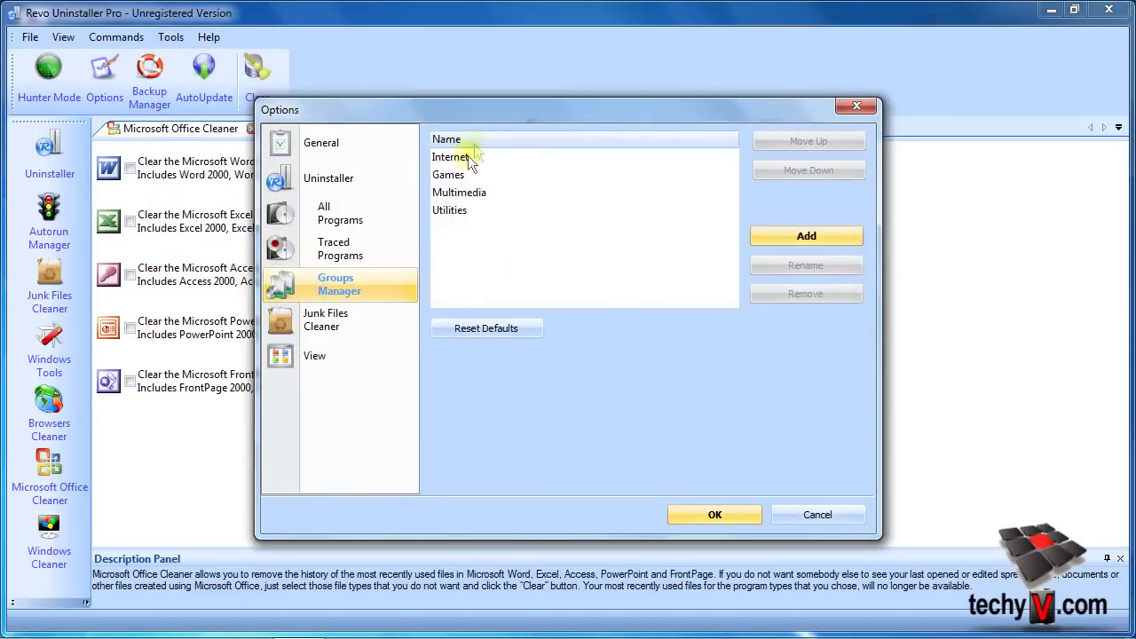